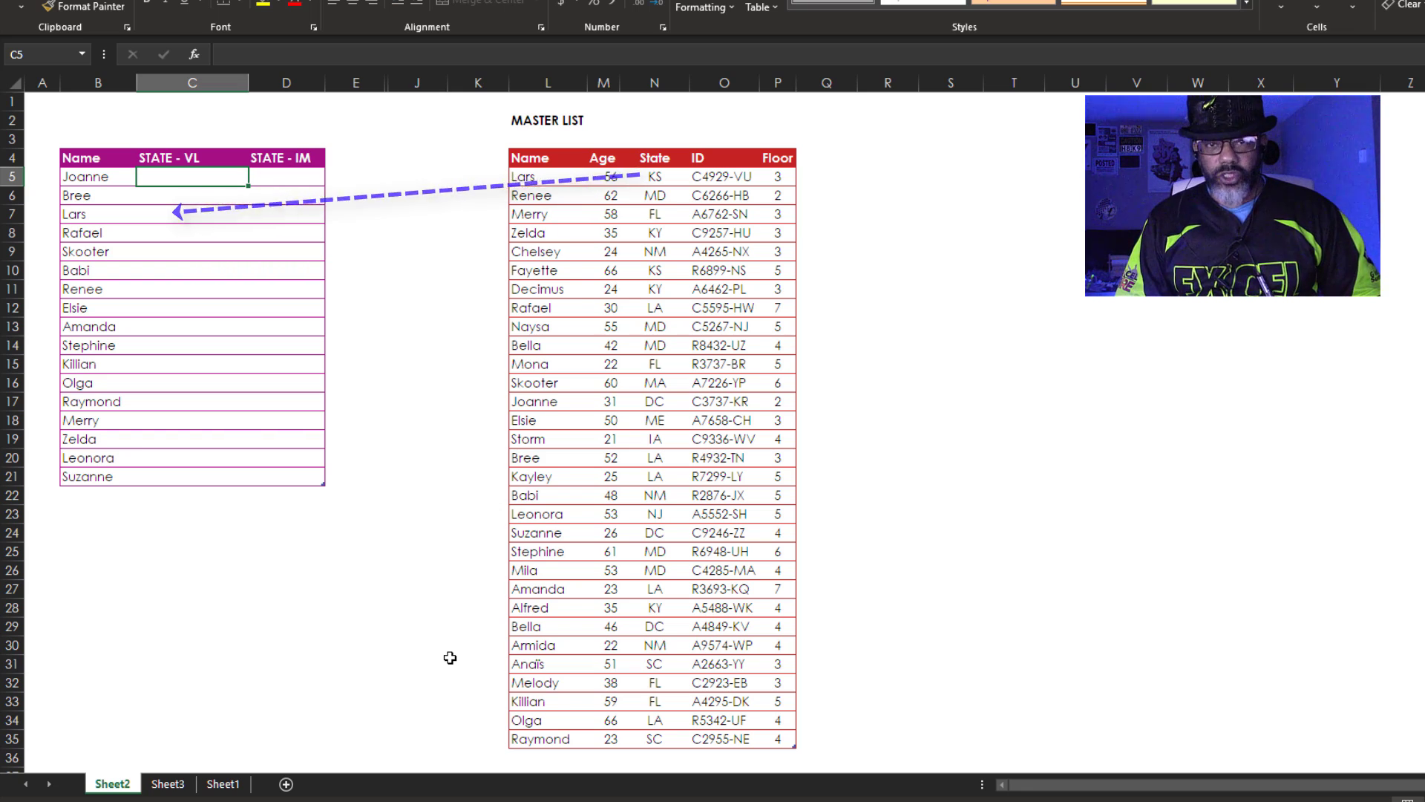
type("=vl")
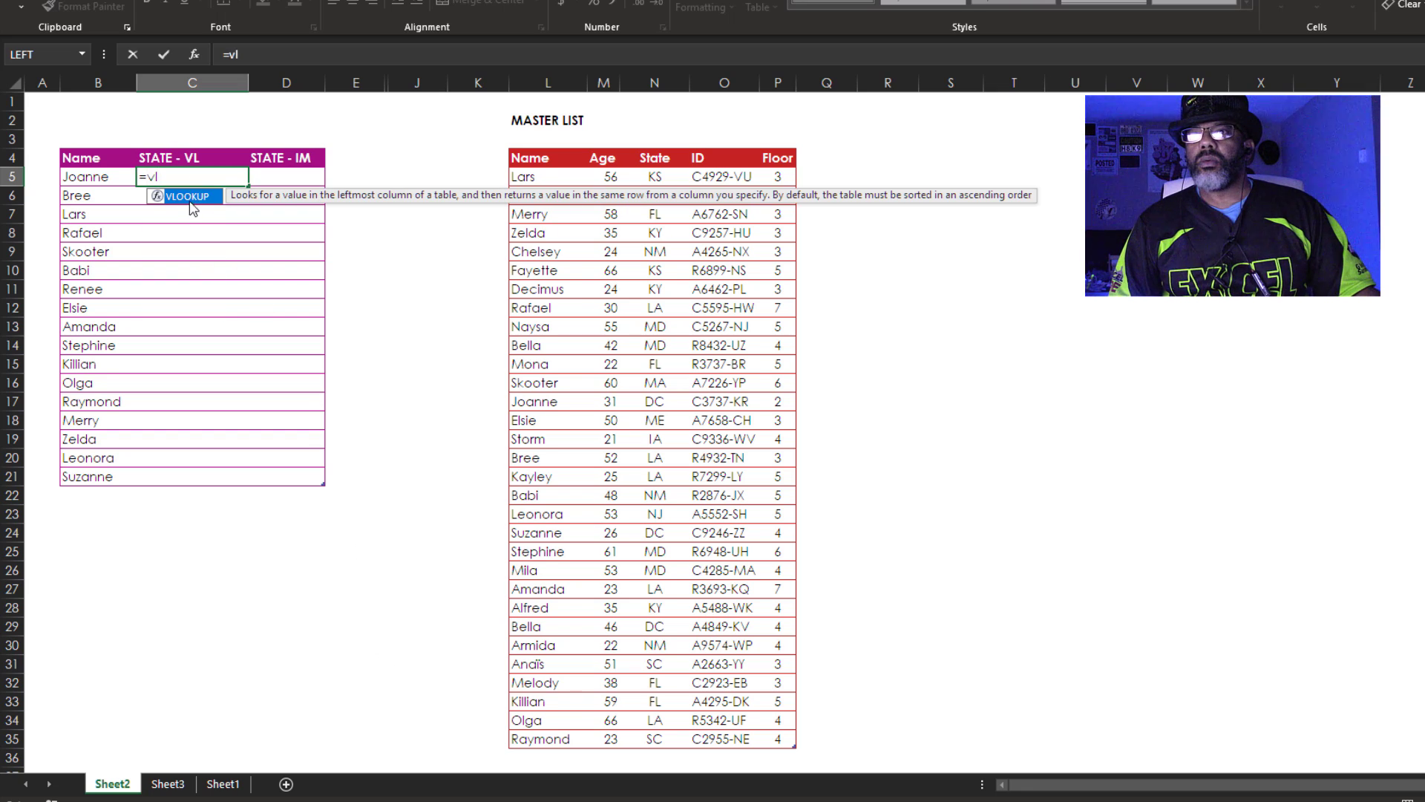
double_click(189, 198)
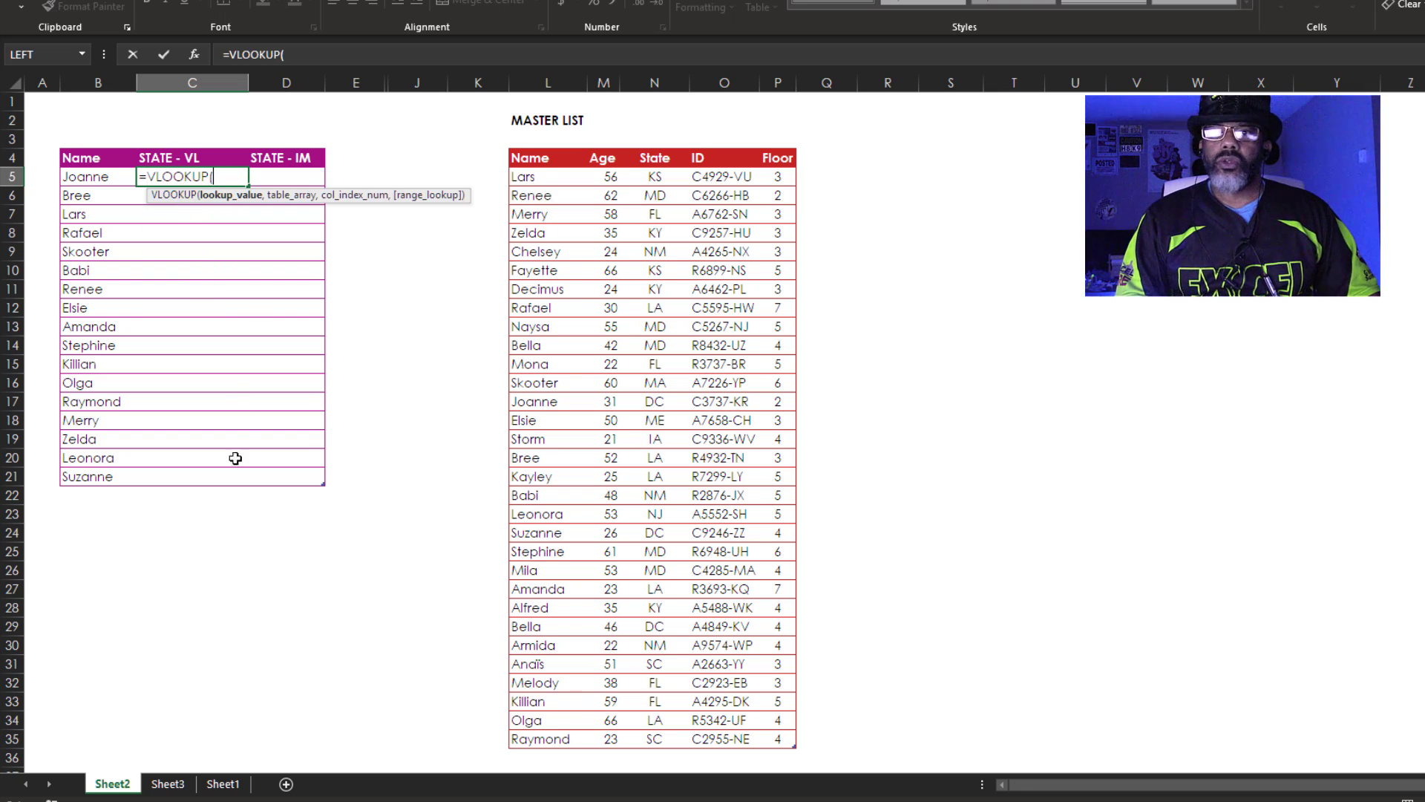
left_click(90, 179)
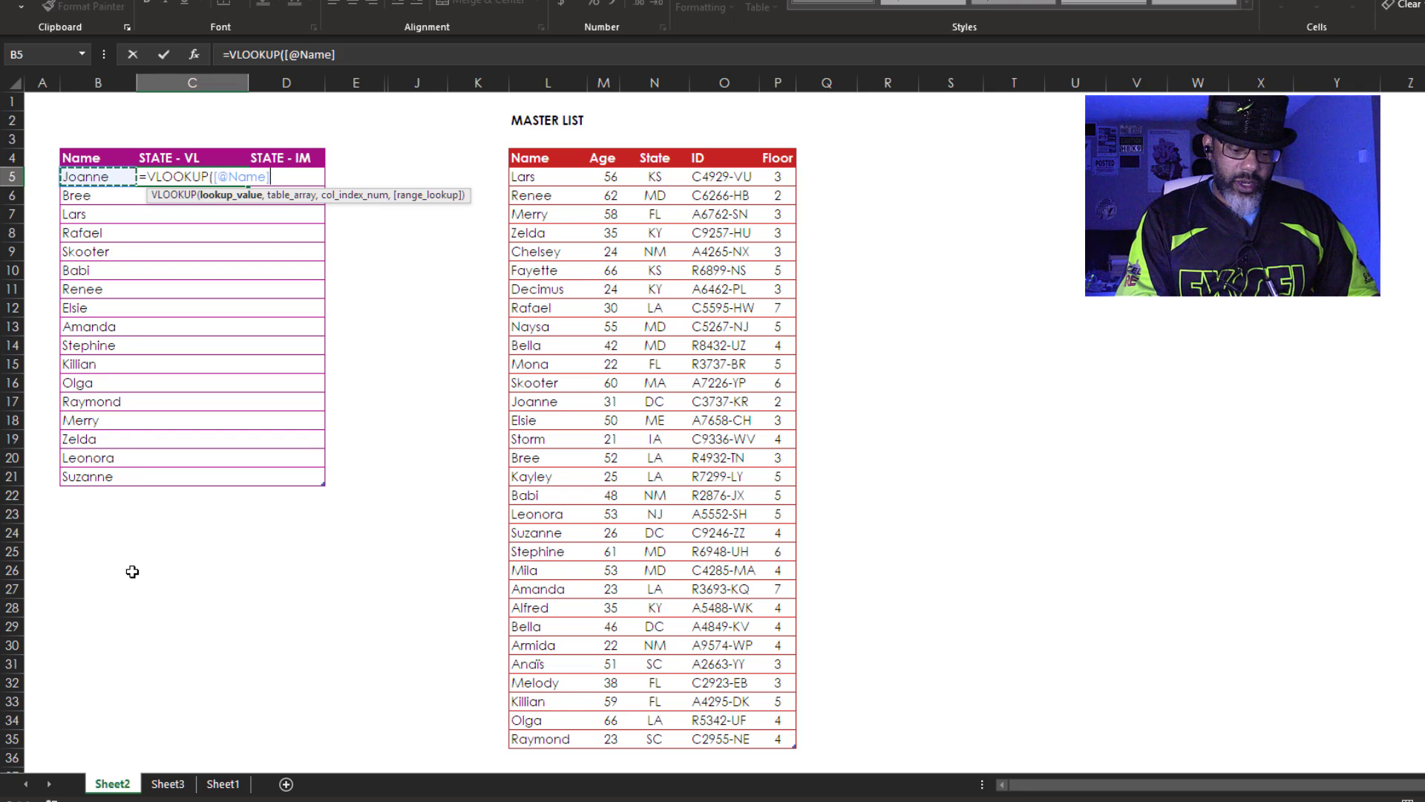
type(",")
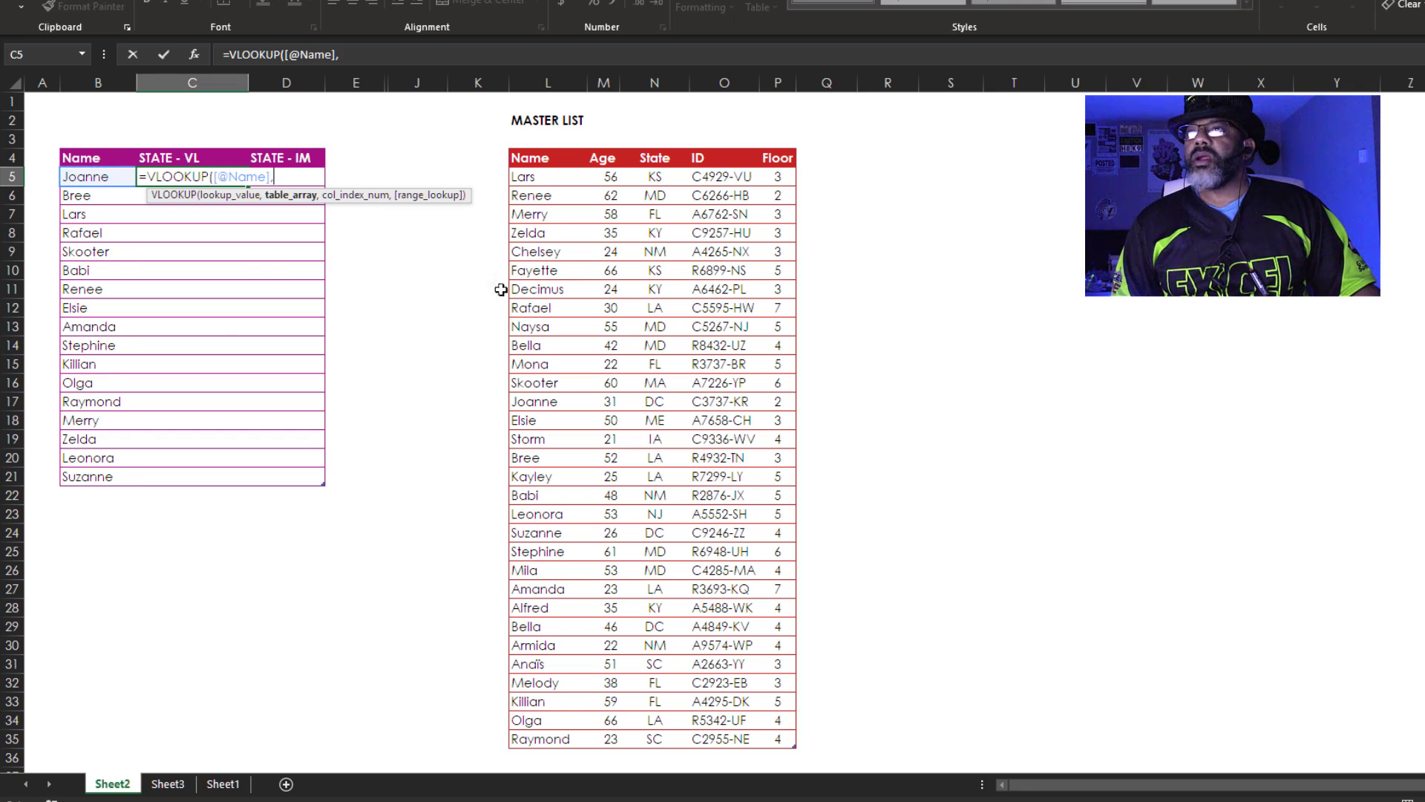
left_click_drag(527, 177, 772, 740)
type(",")
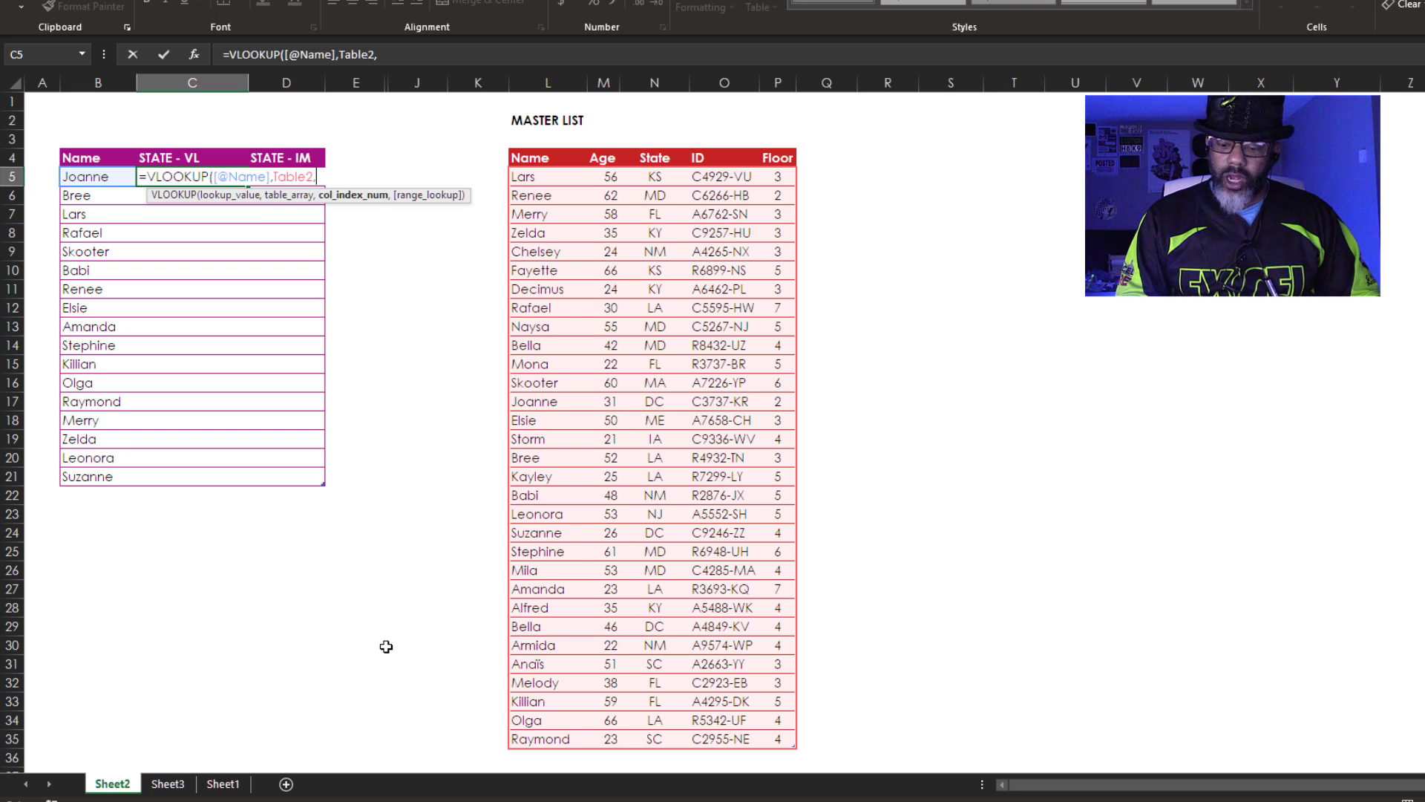
type("3")
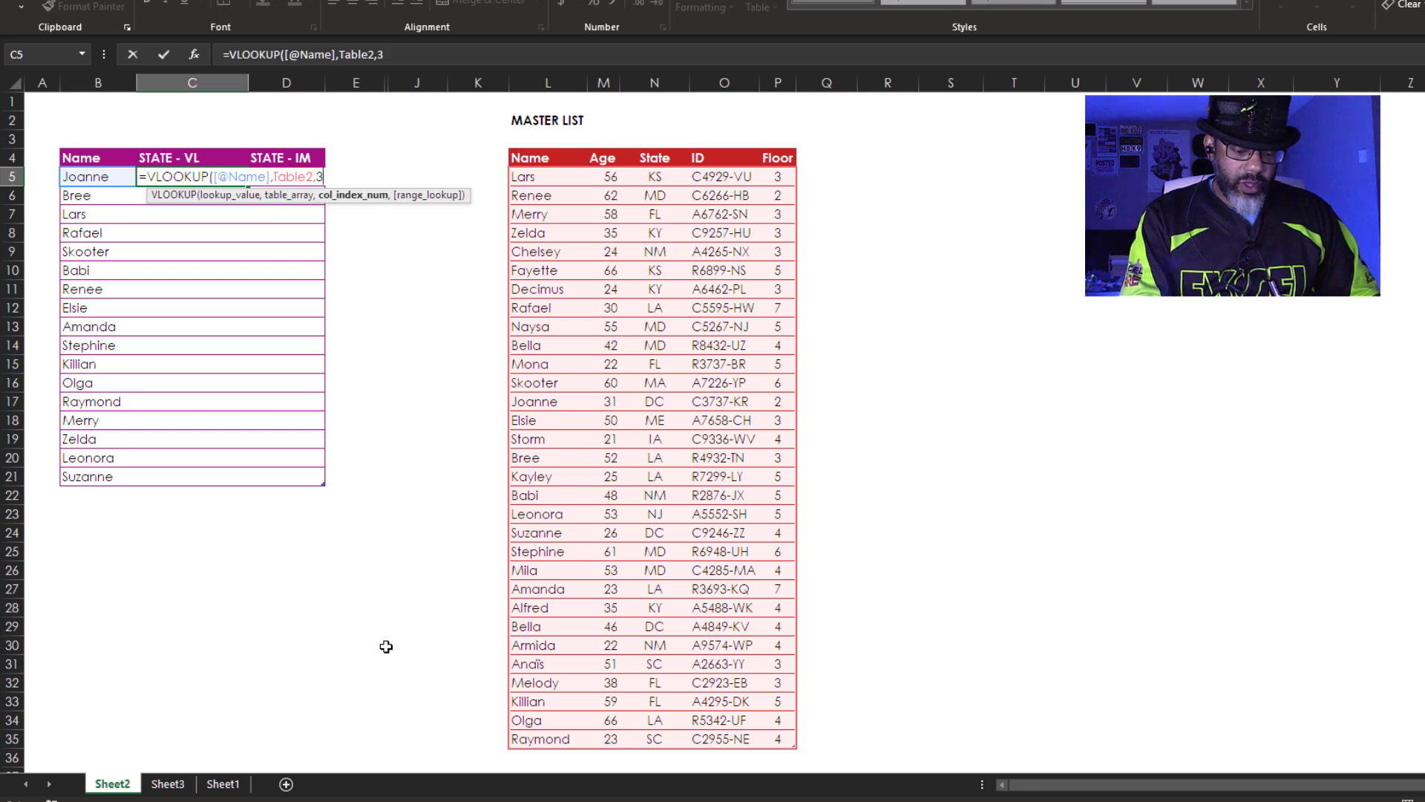
type(",")
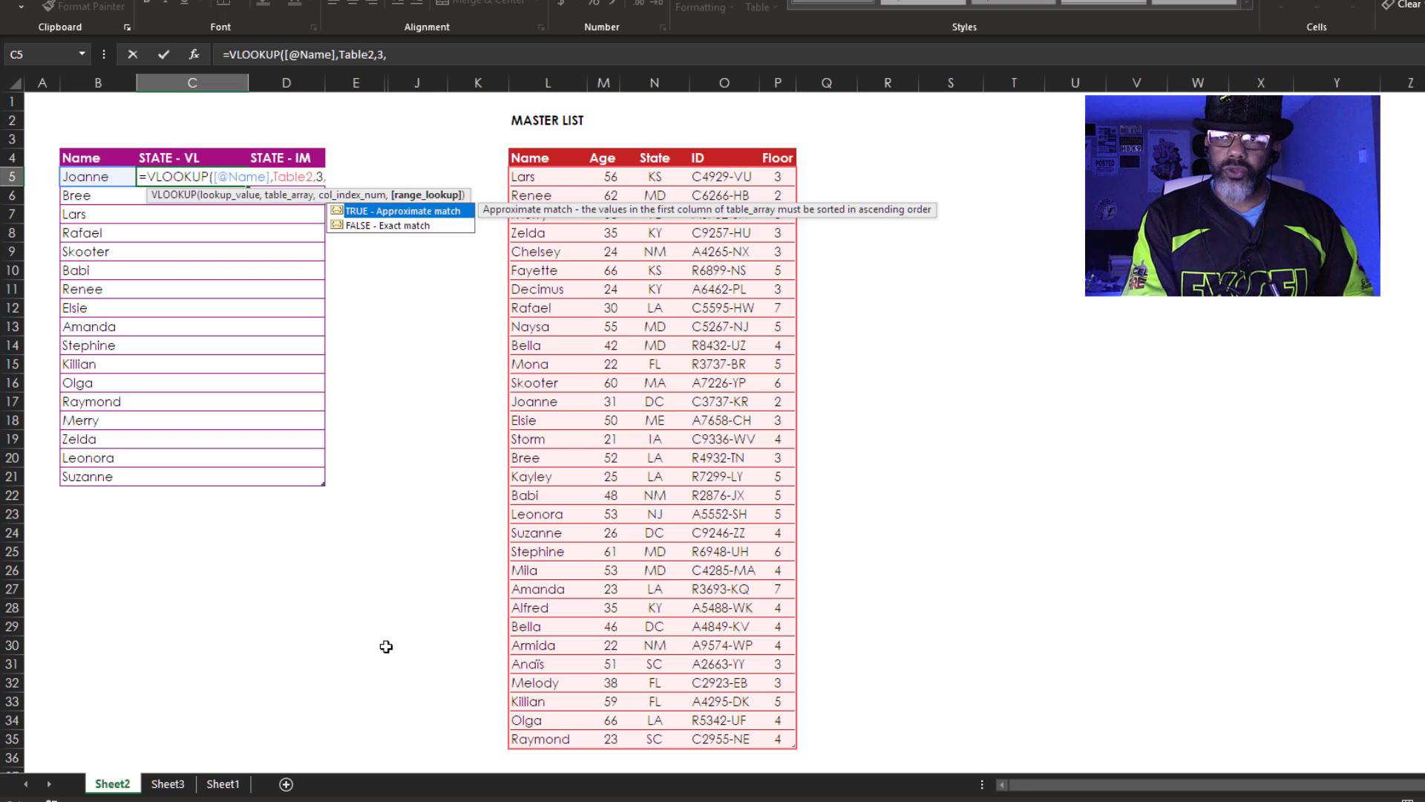
type("false)")
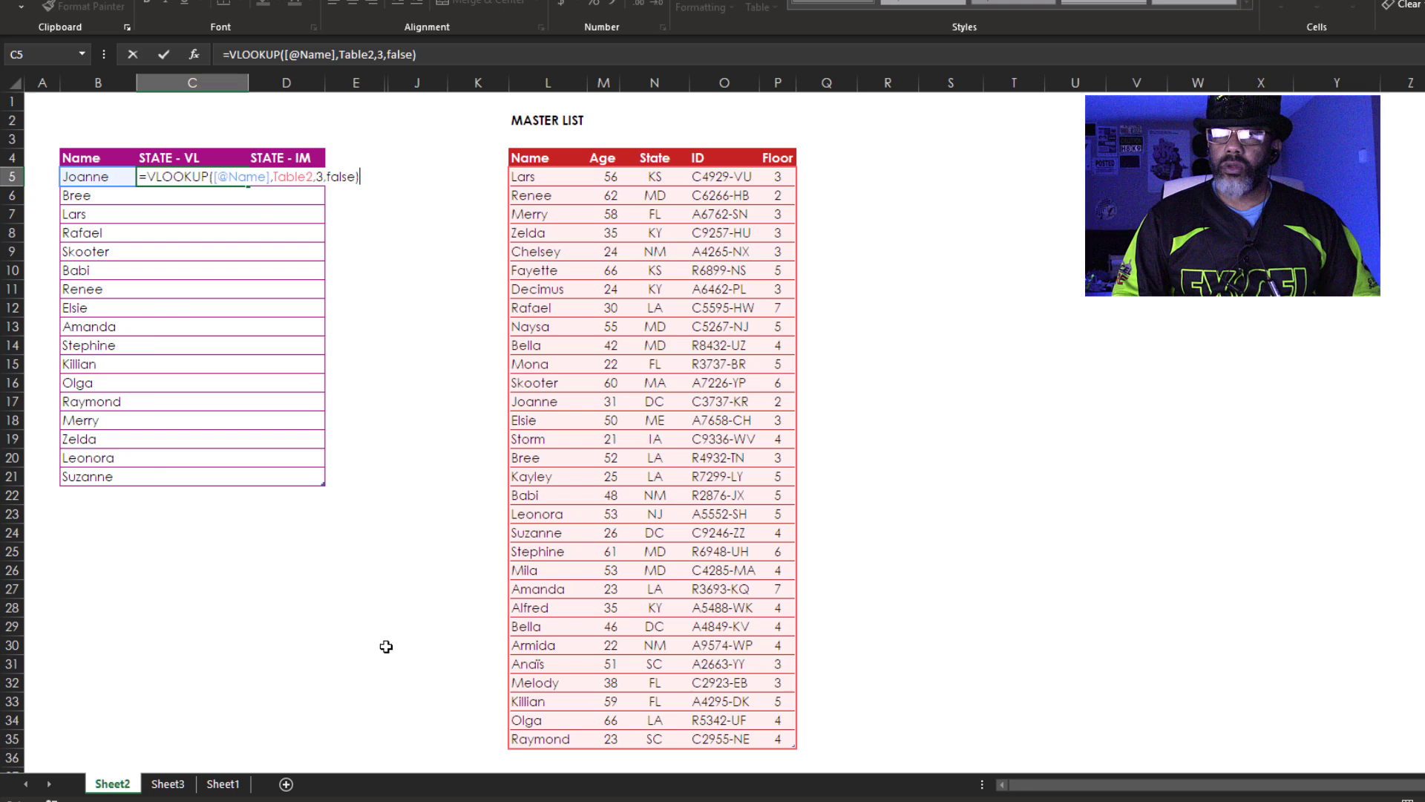
key("Return")
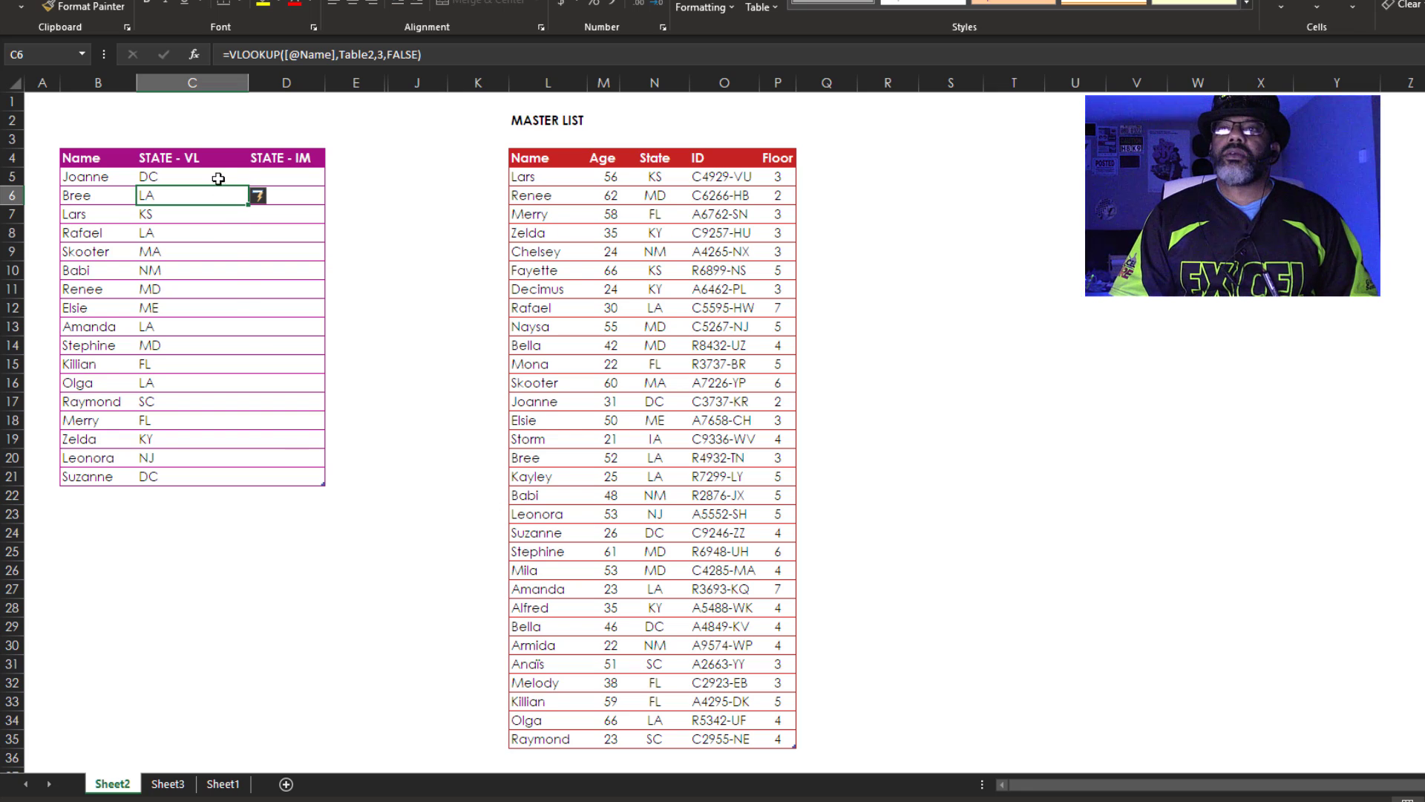
left_click(286, 176)
type("=index(")
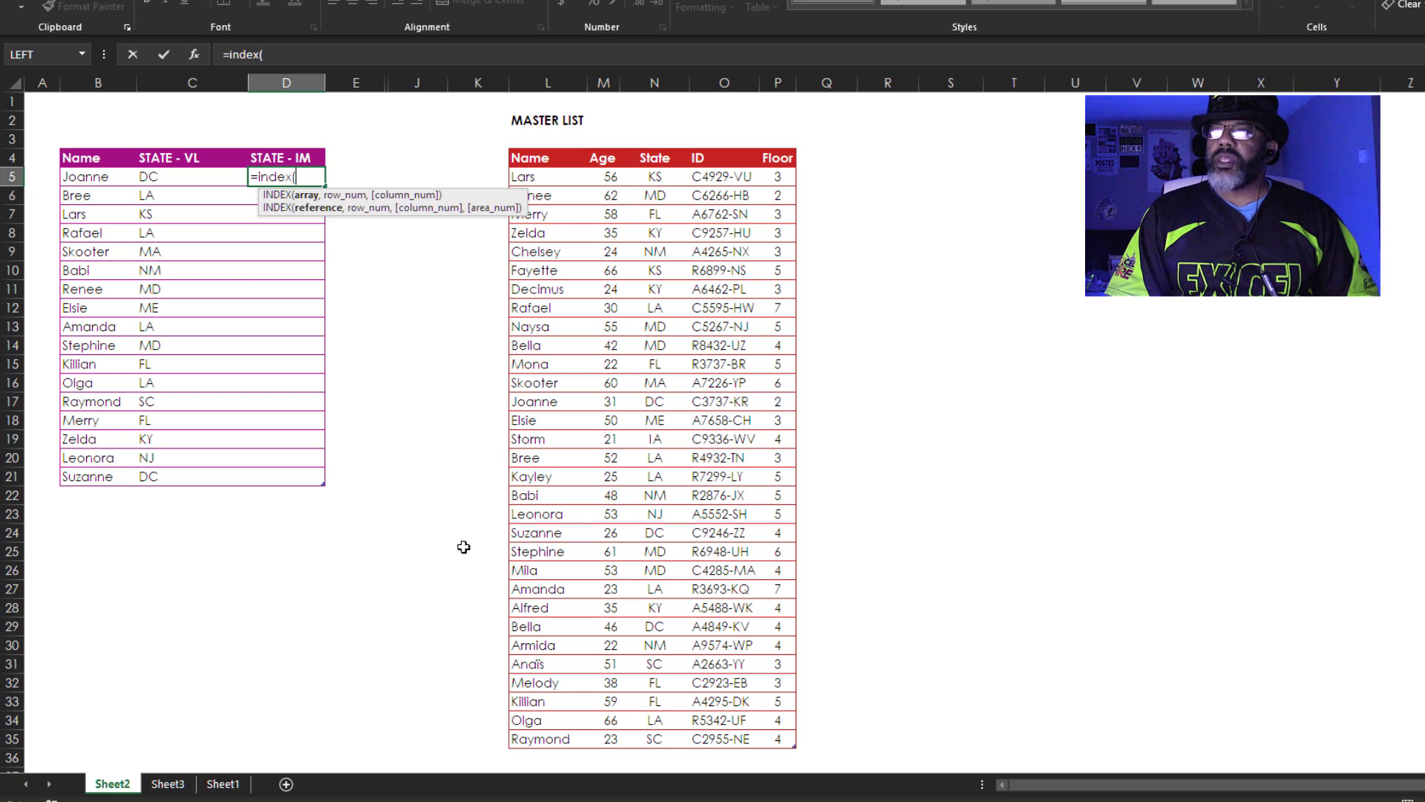
left_click_drag(655, 178, 654, 742)
type(",,match(")
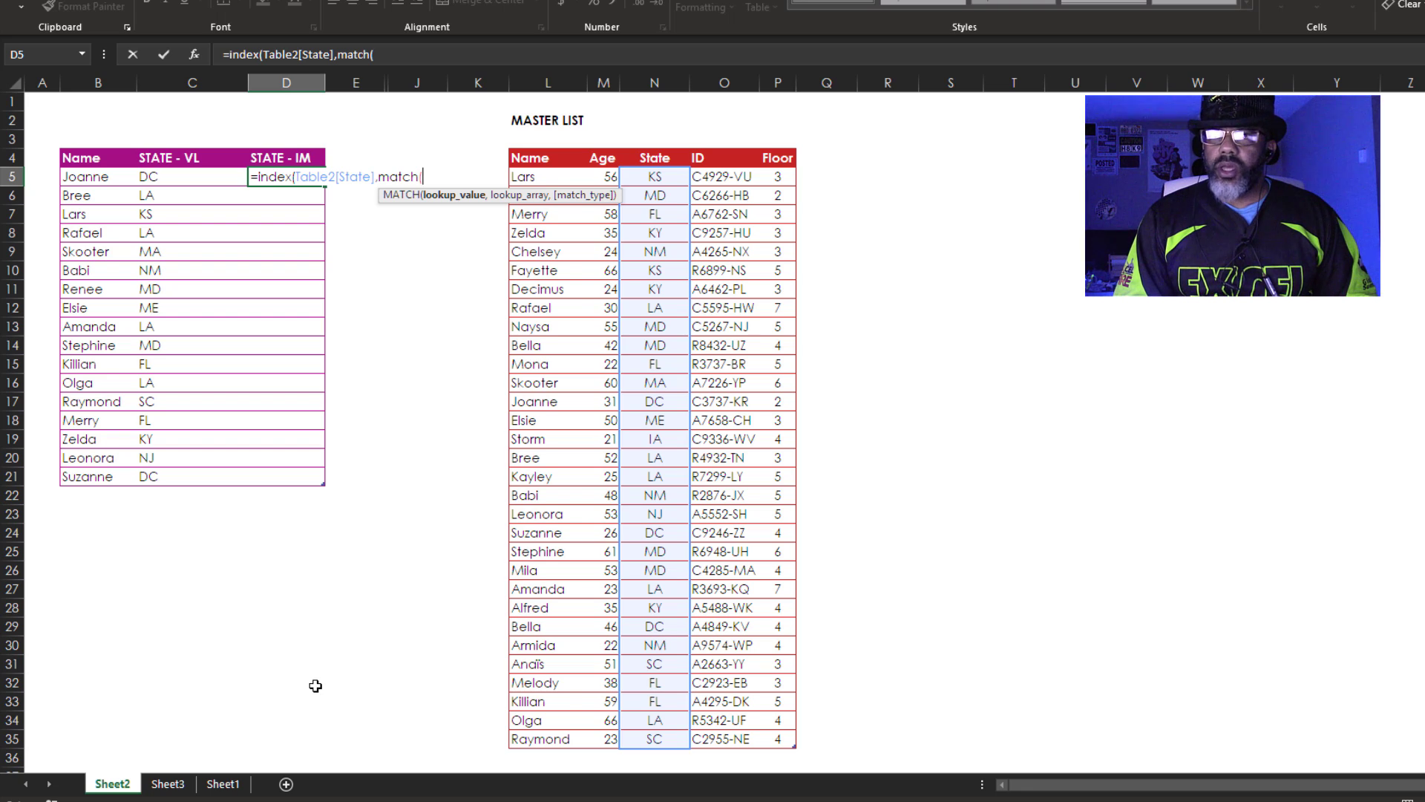
left_click(90, 178)
type(",")
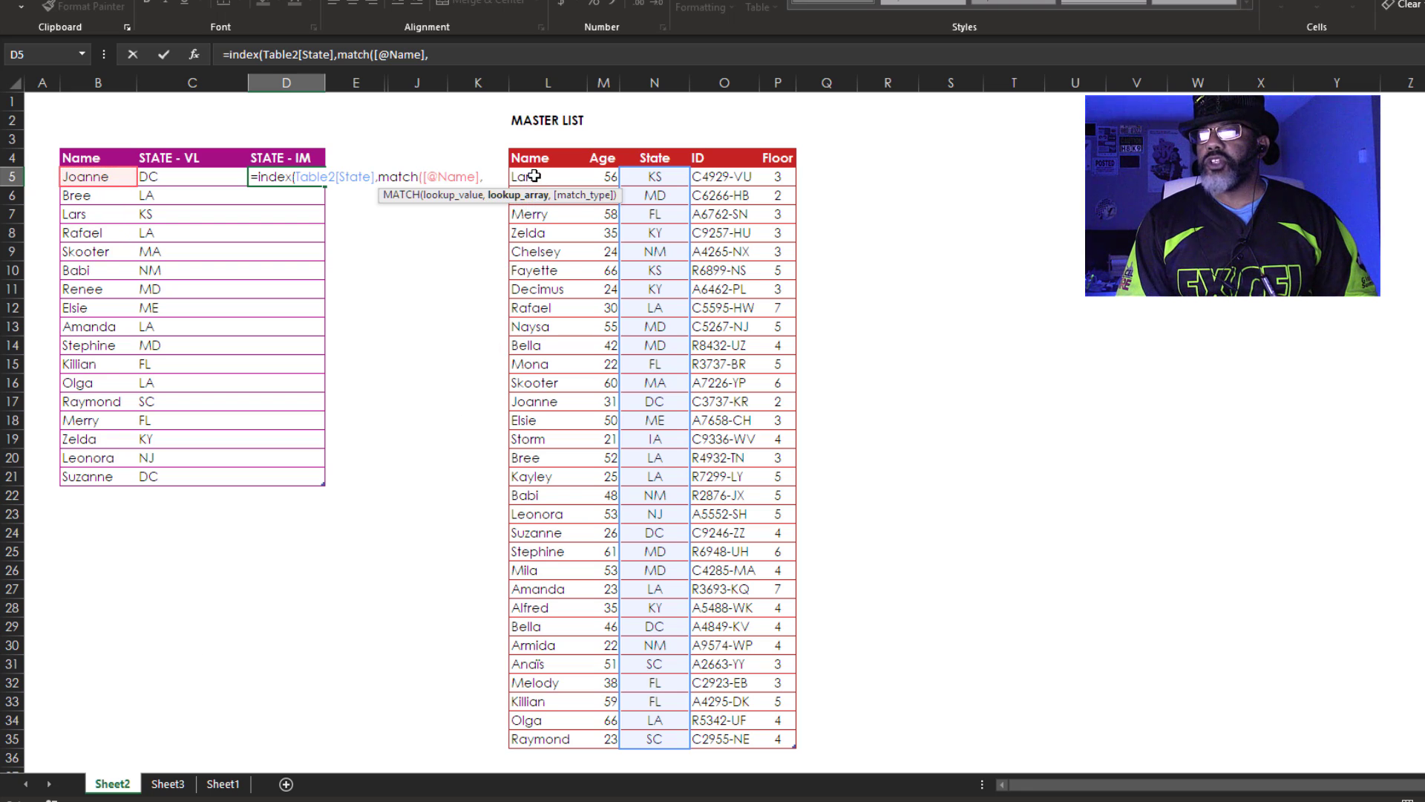
left_click_drag(534, 176, 524, 735)
type(",")
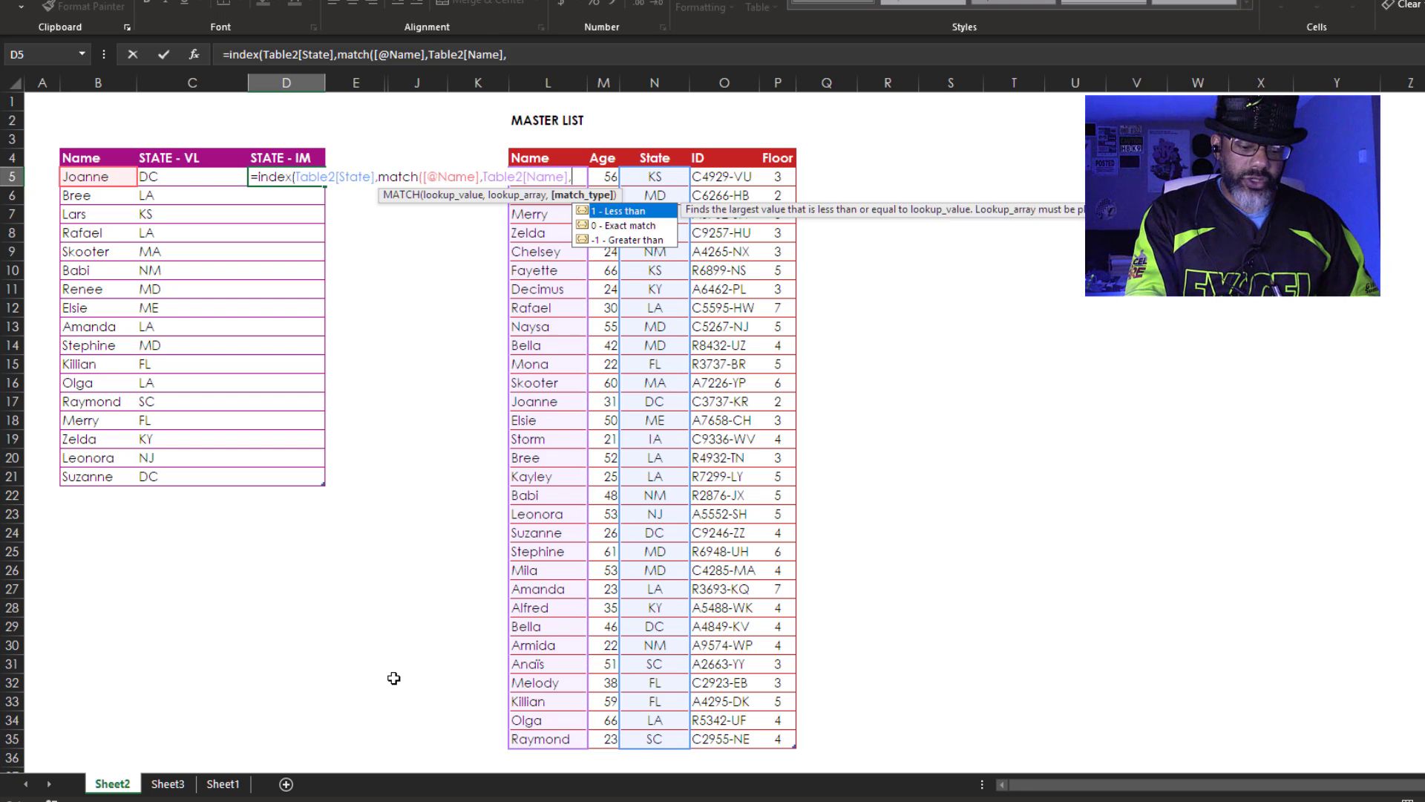
type("0")
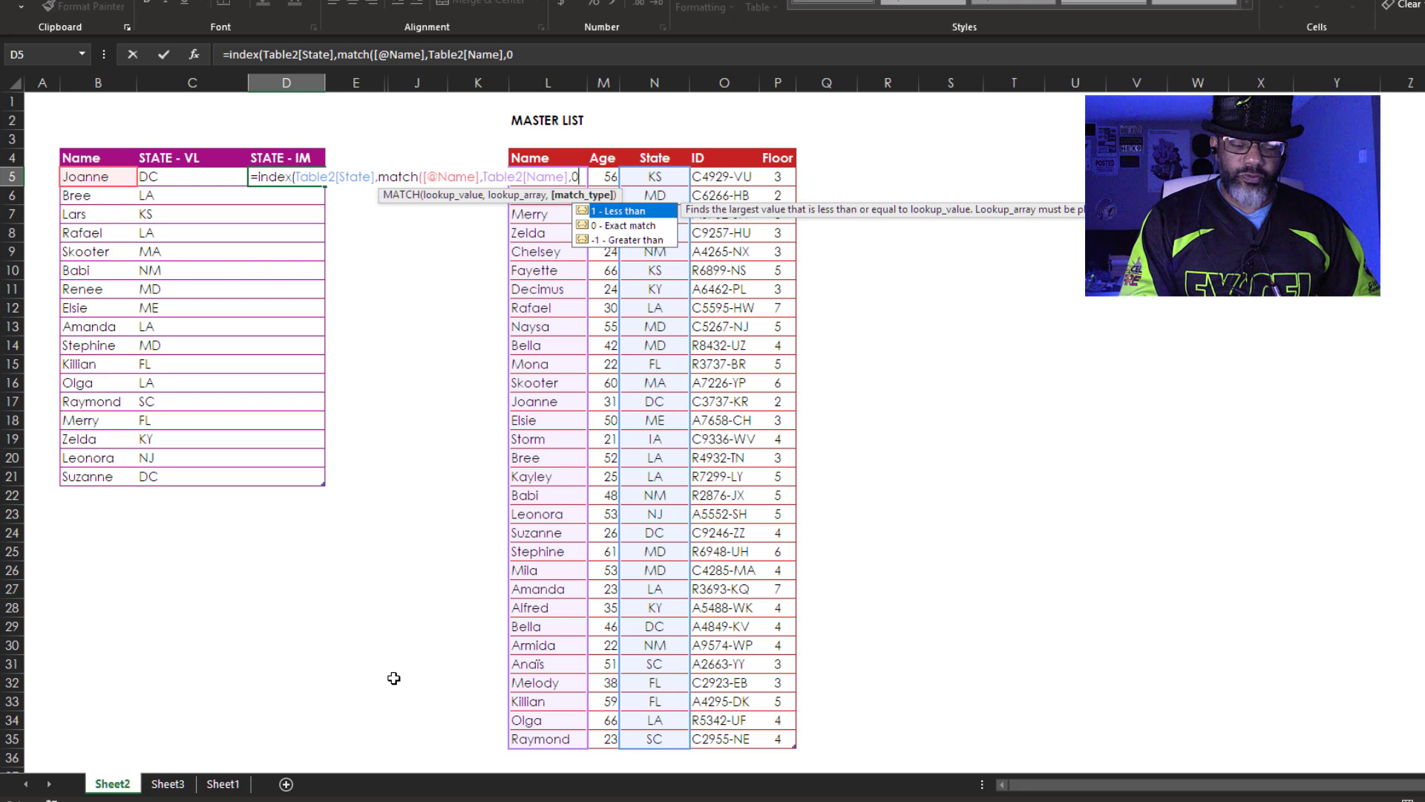
type("))")
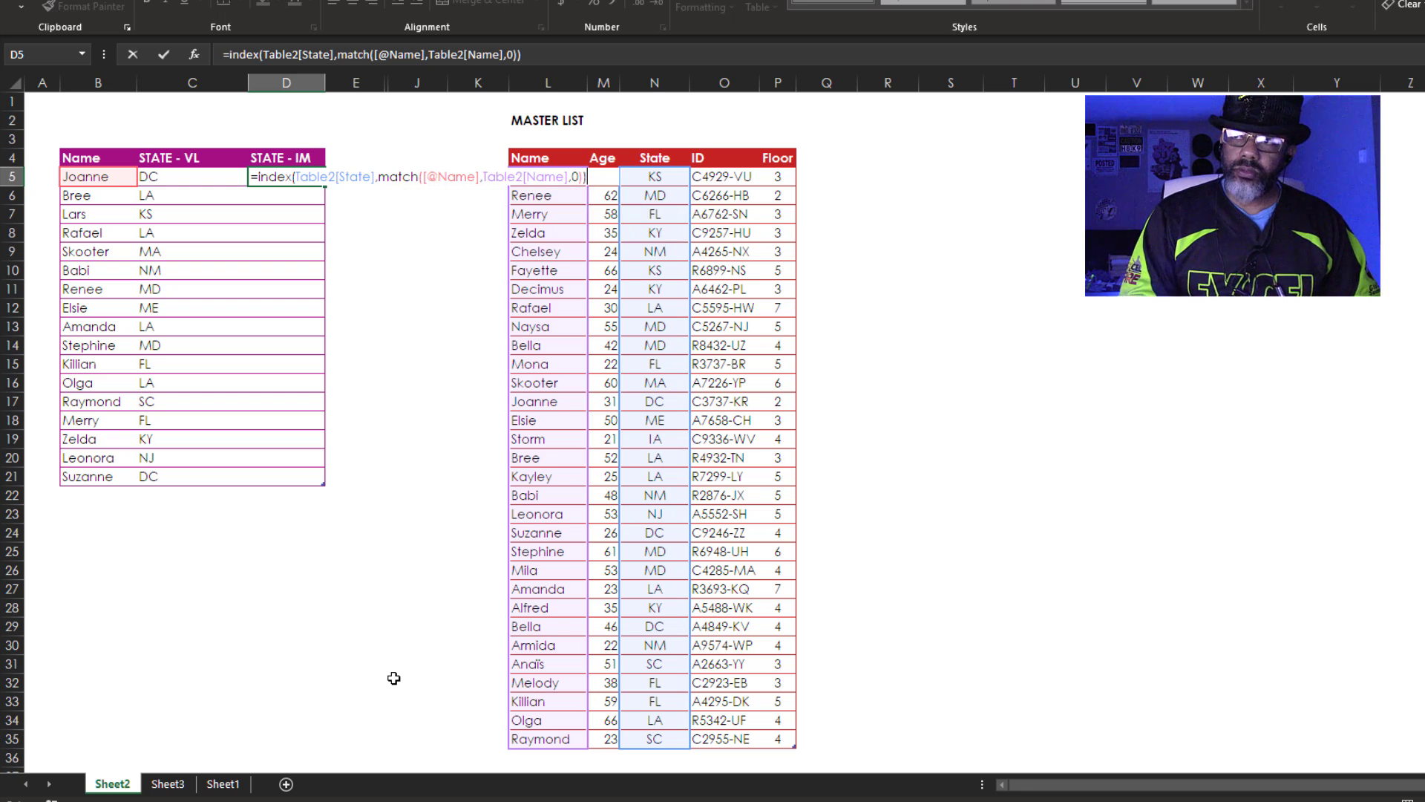
key("Return")
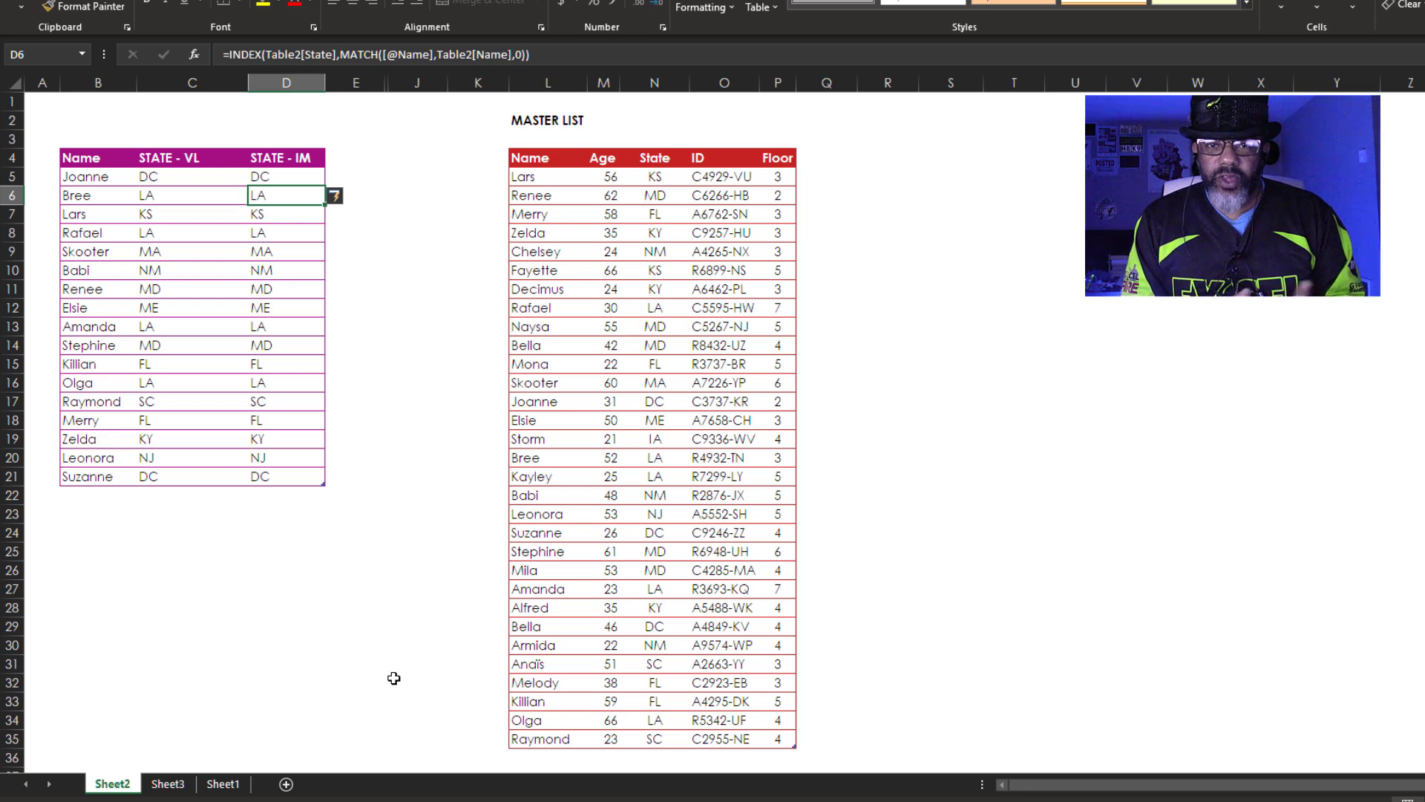
Move the master list's State column so it sits right after the ID column.
left_click(913, 579)
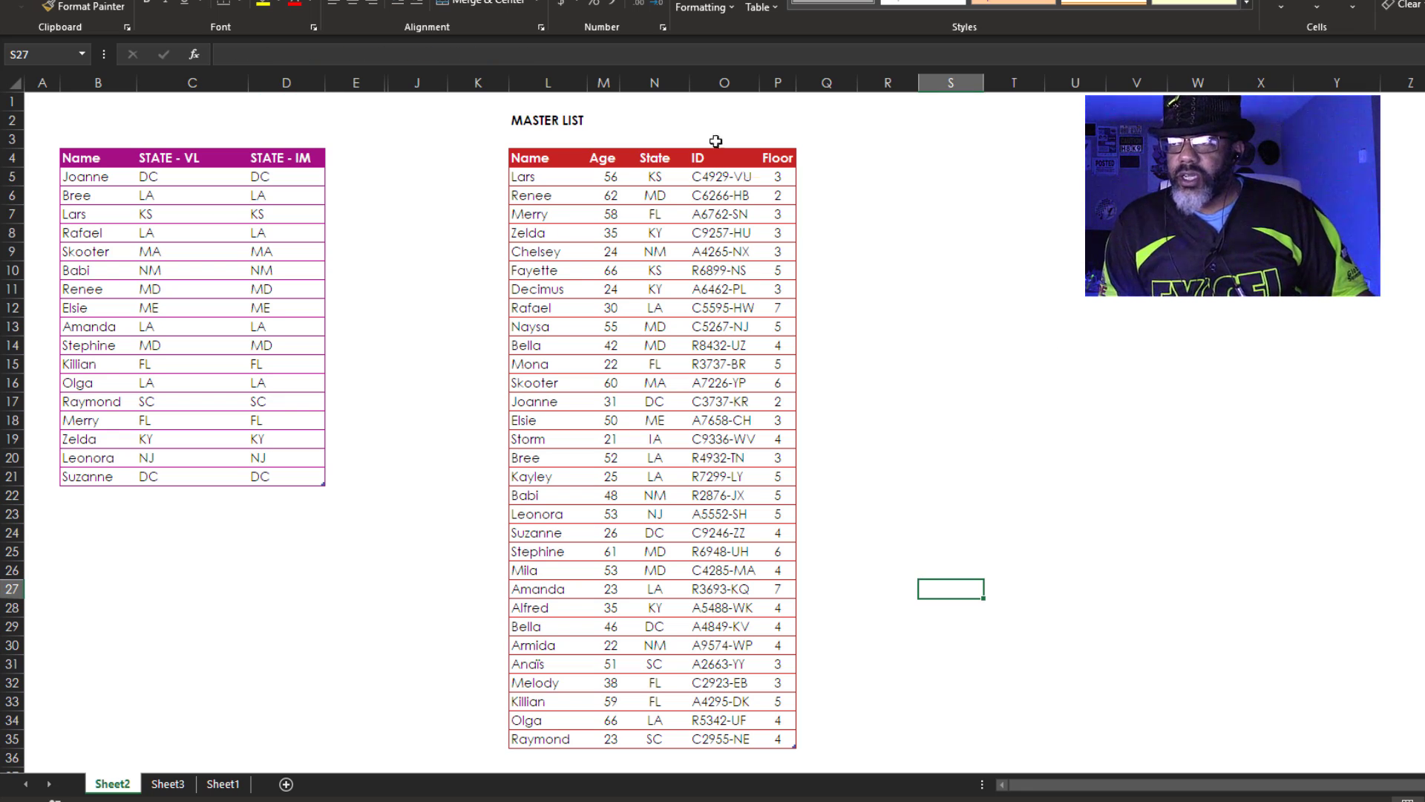
left_click(652, 162)
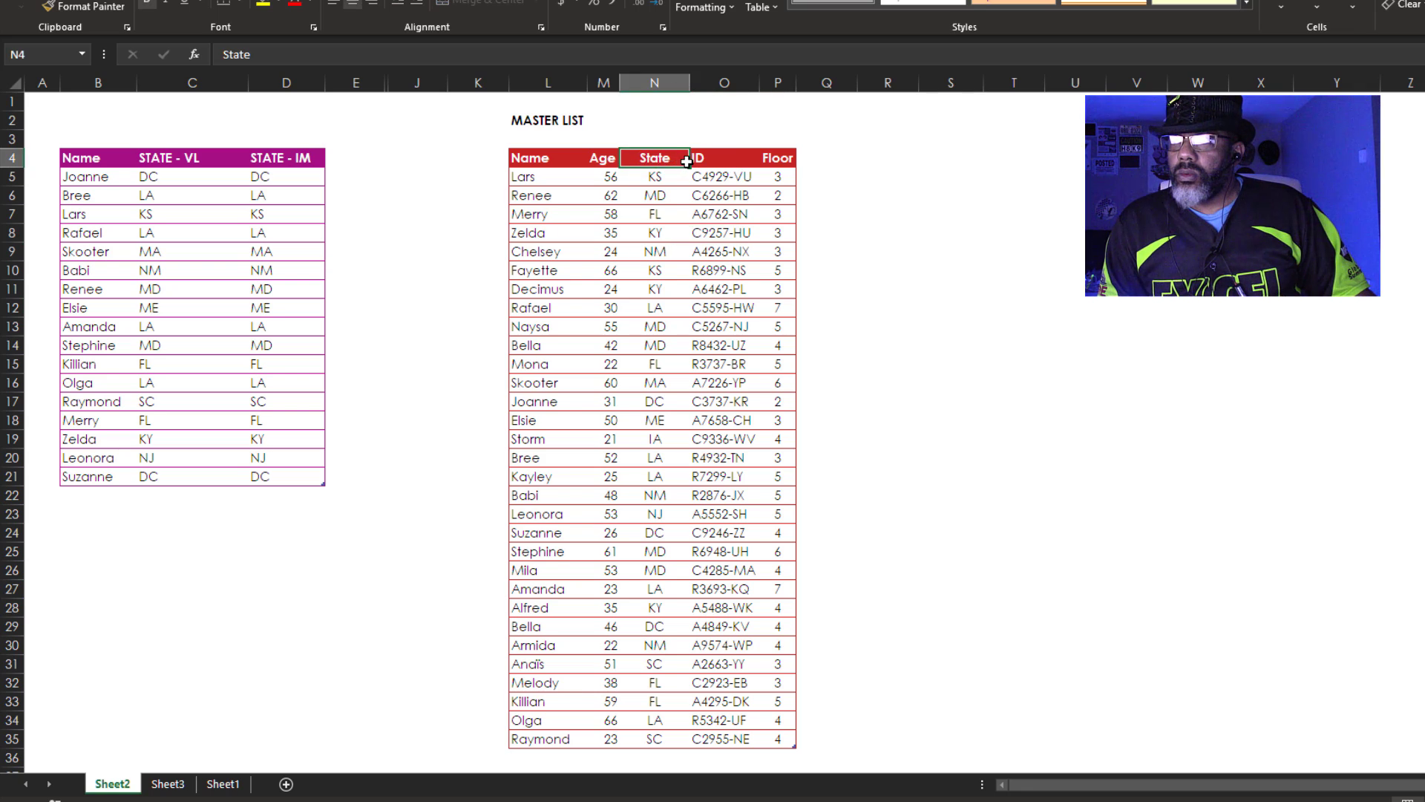
key("ctrl+space")
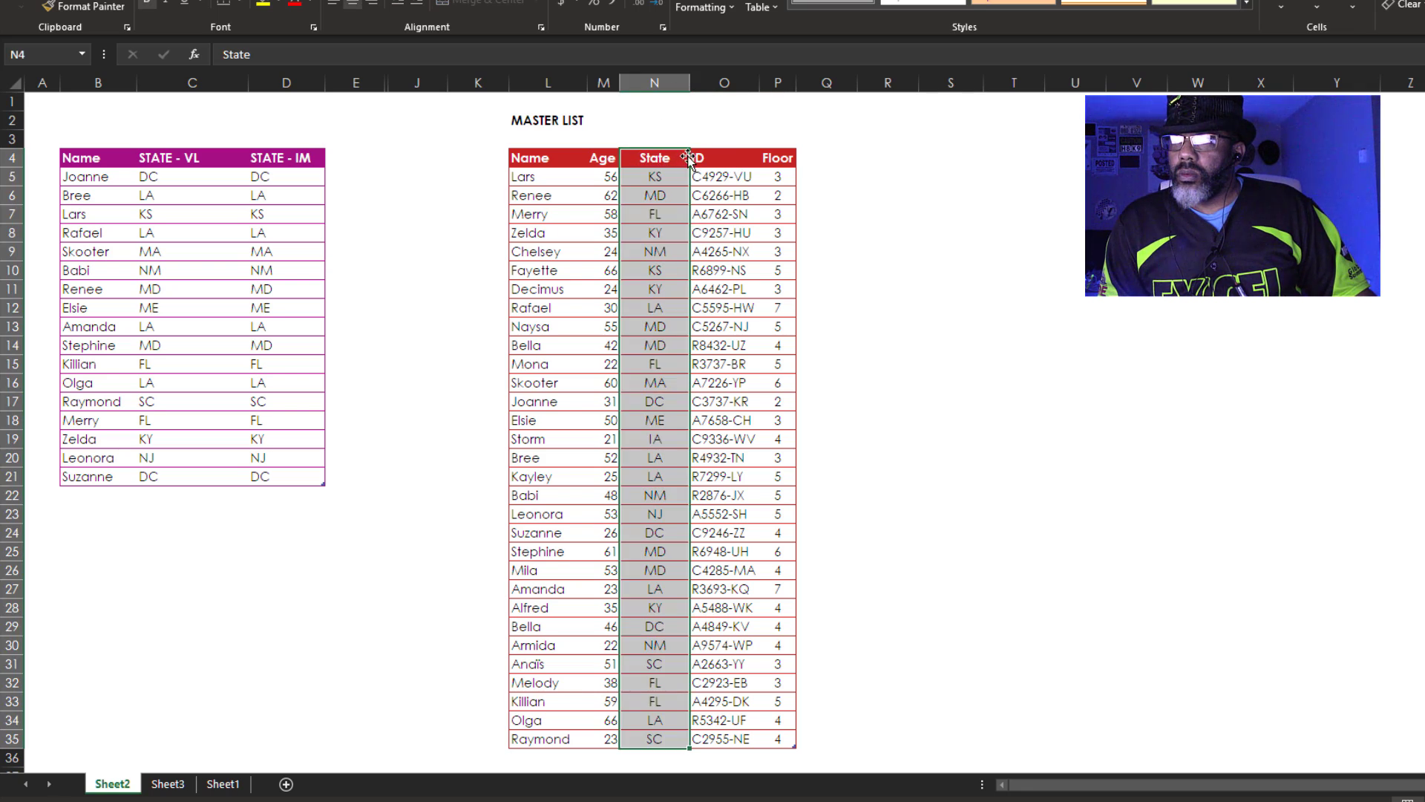
left_click_drag(687, 160, 745, 167)
left_click(1011, 510)
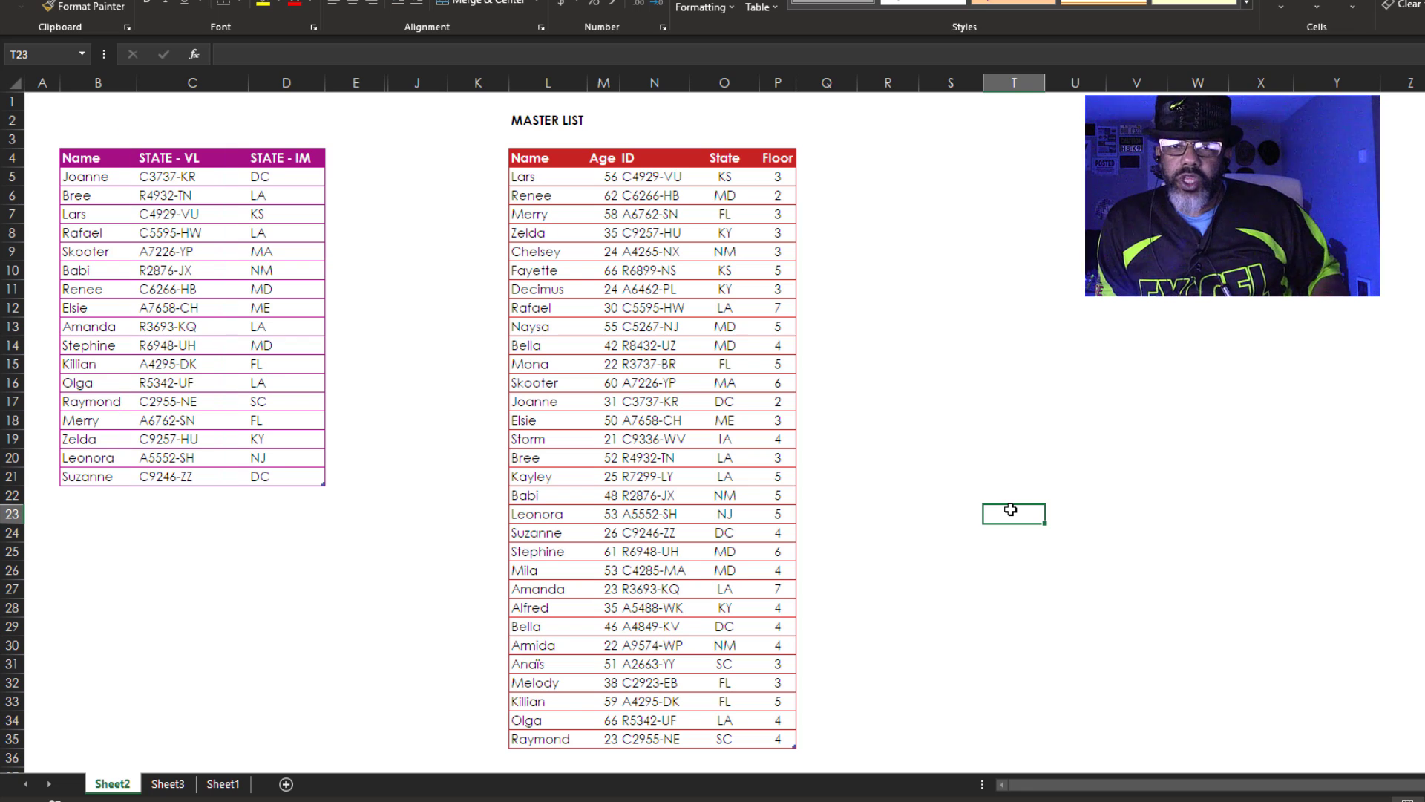
Change the STATE - VL formula's column index from 3 to 4 so it returns states again.
left_click(191, 181)
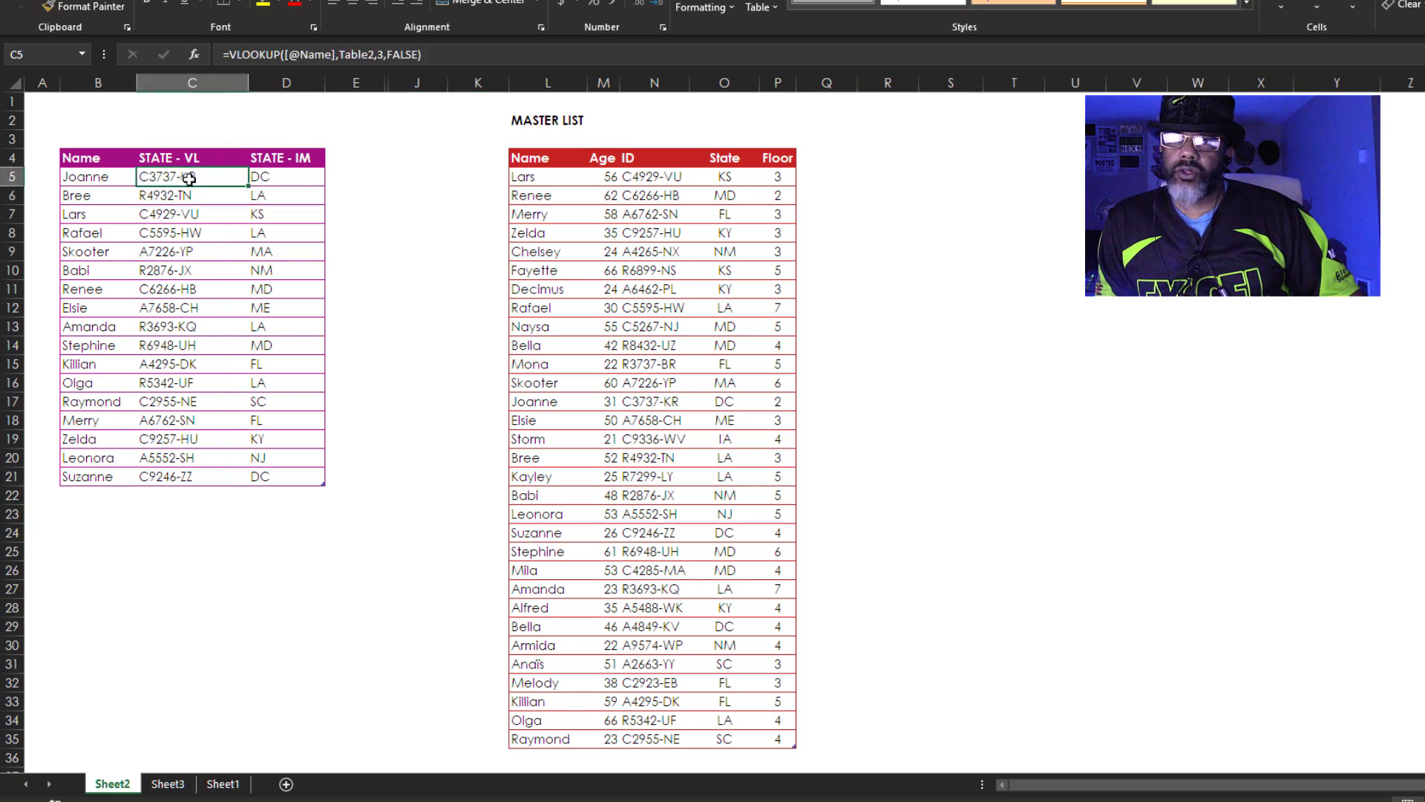
left_click(382, 53)
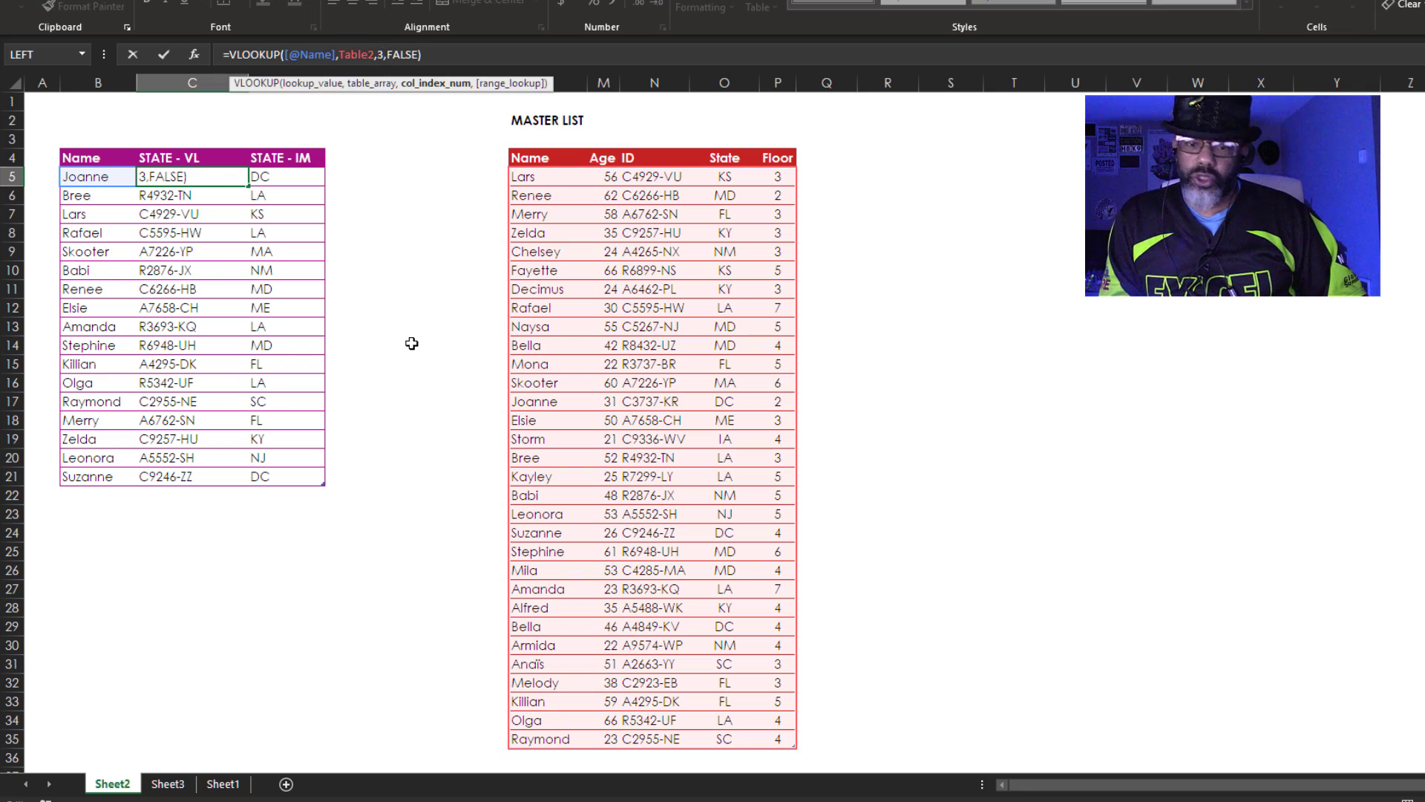
key("BackSpace")
type("4")
key("Return")
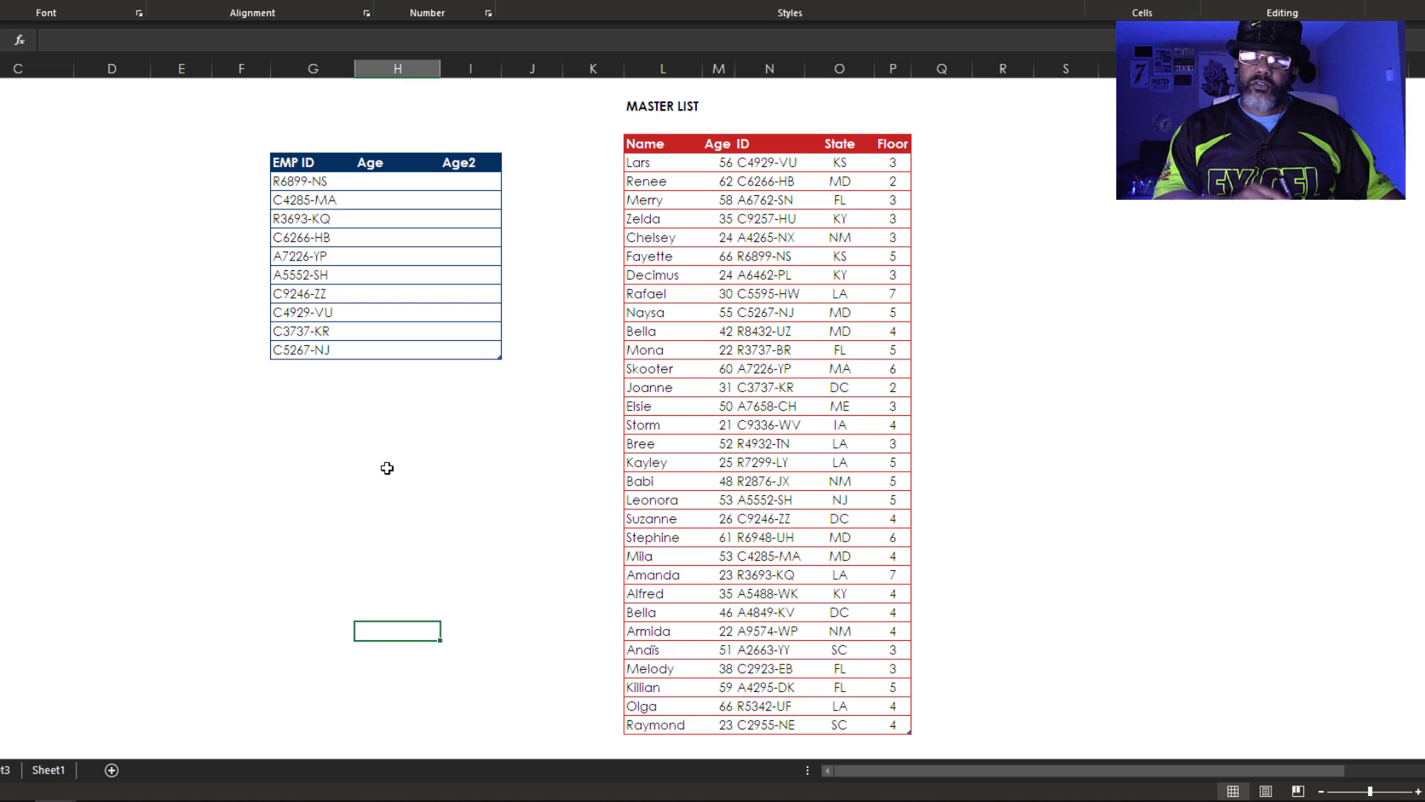
Enter =INDEX(Table2[Age],MATCH([@[EMP ID]],Table2[ID],0)) in the first Age2 cell to fill employee ages.
left_click(460, 180)
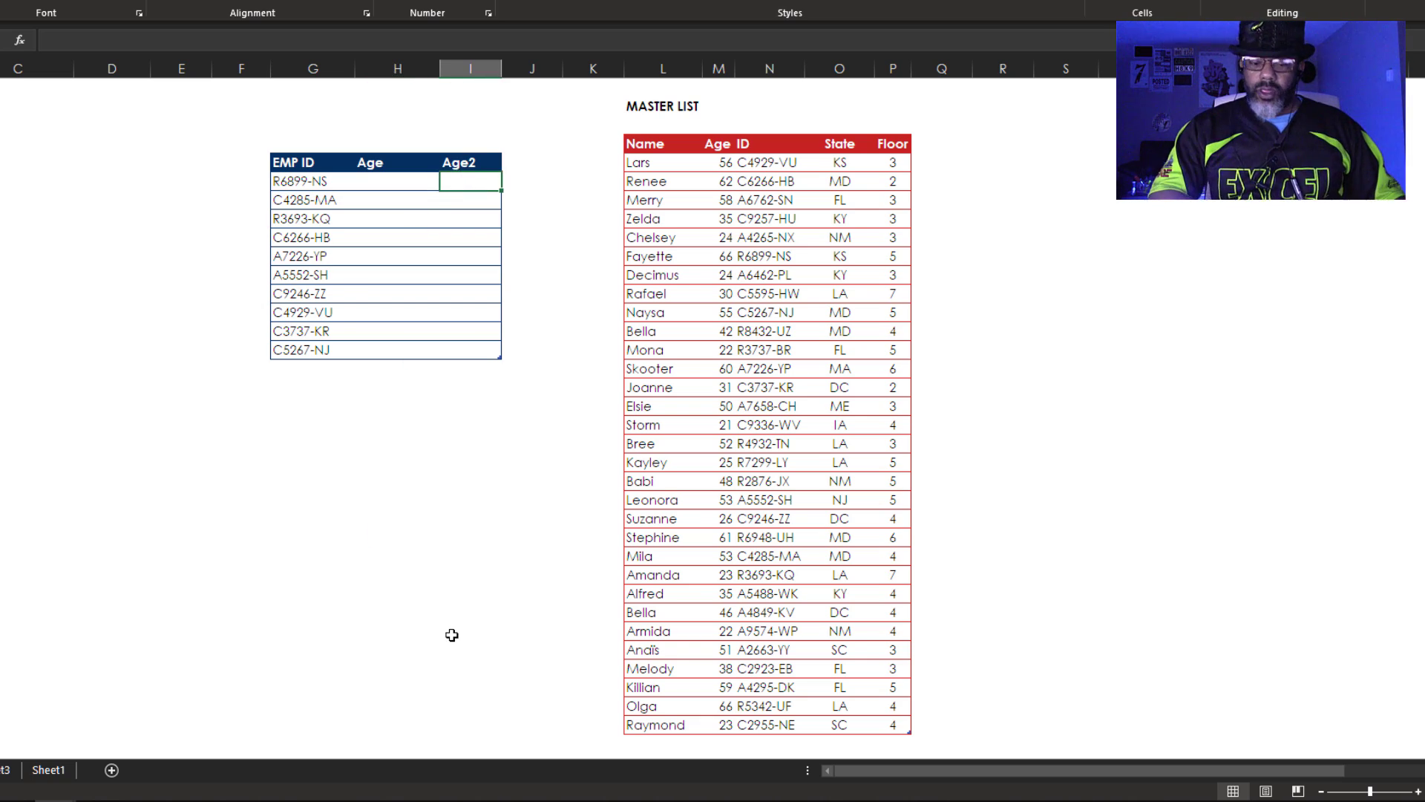
type("=index(")
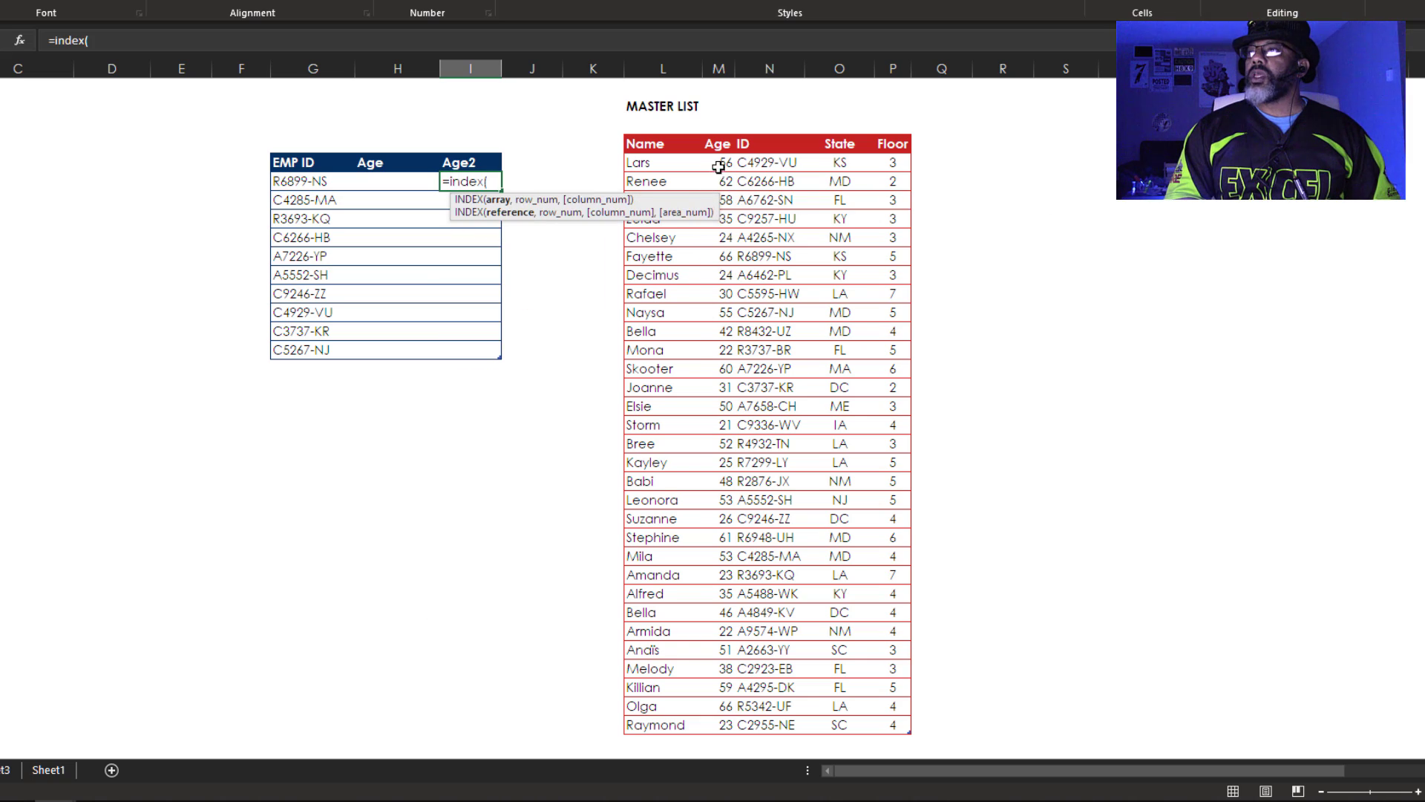
left_click_drag(718, 163, 727, 728)
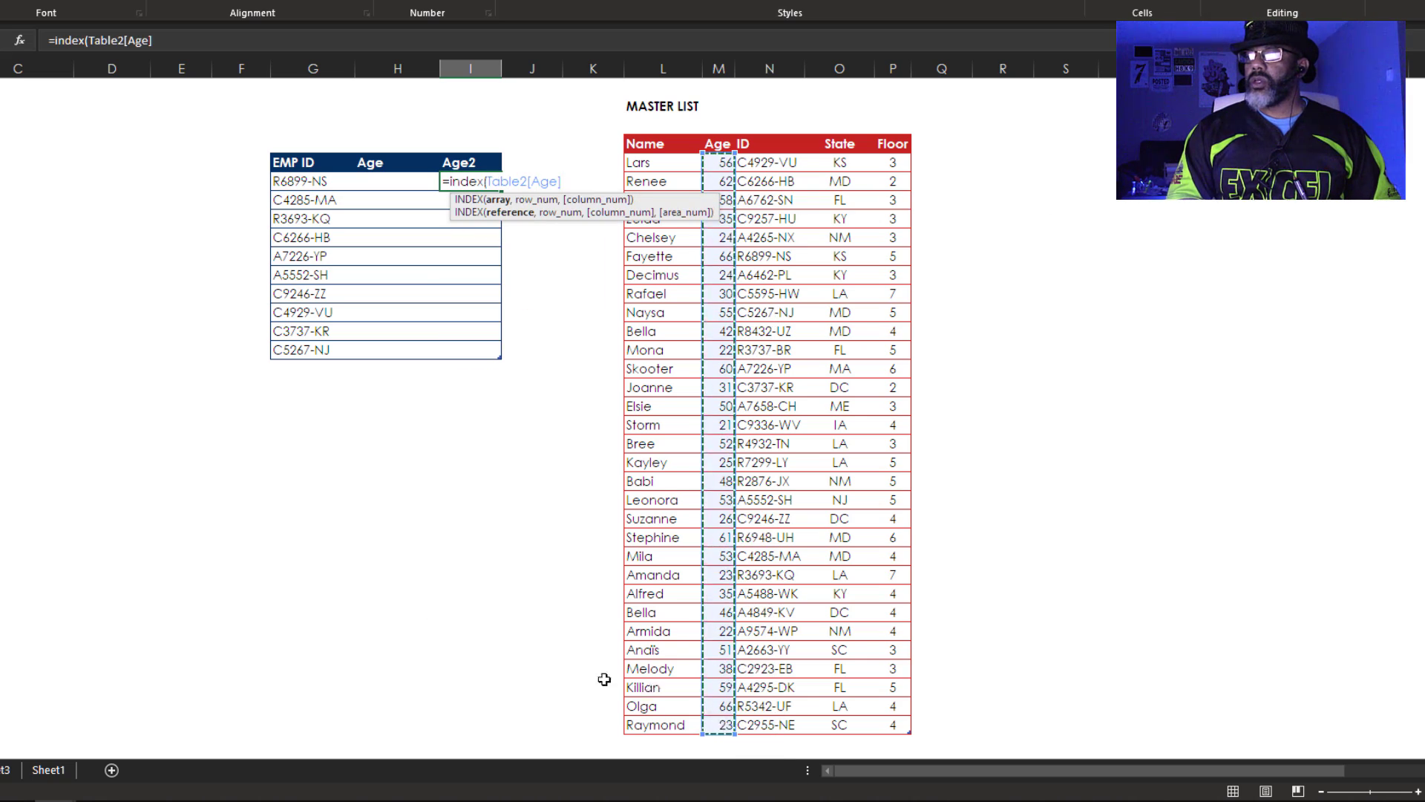
type(",match(")
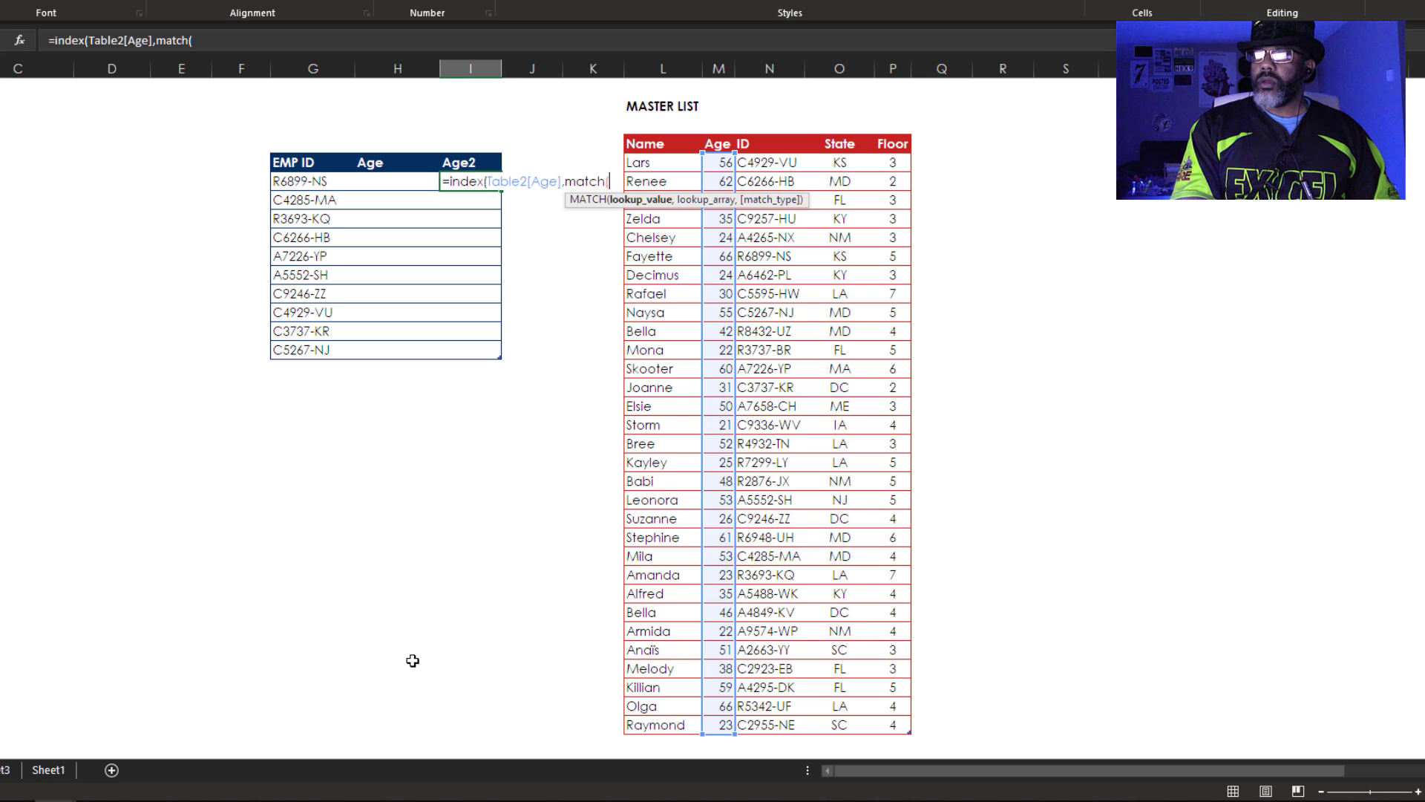
left_click(296, 178)
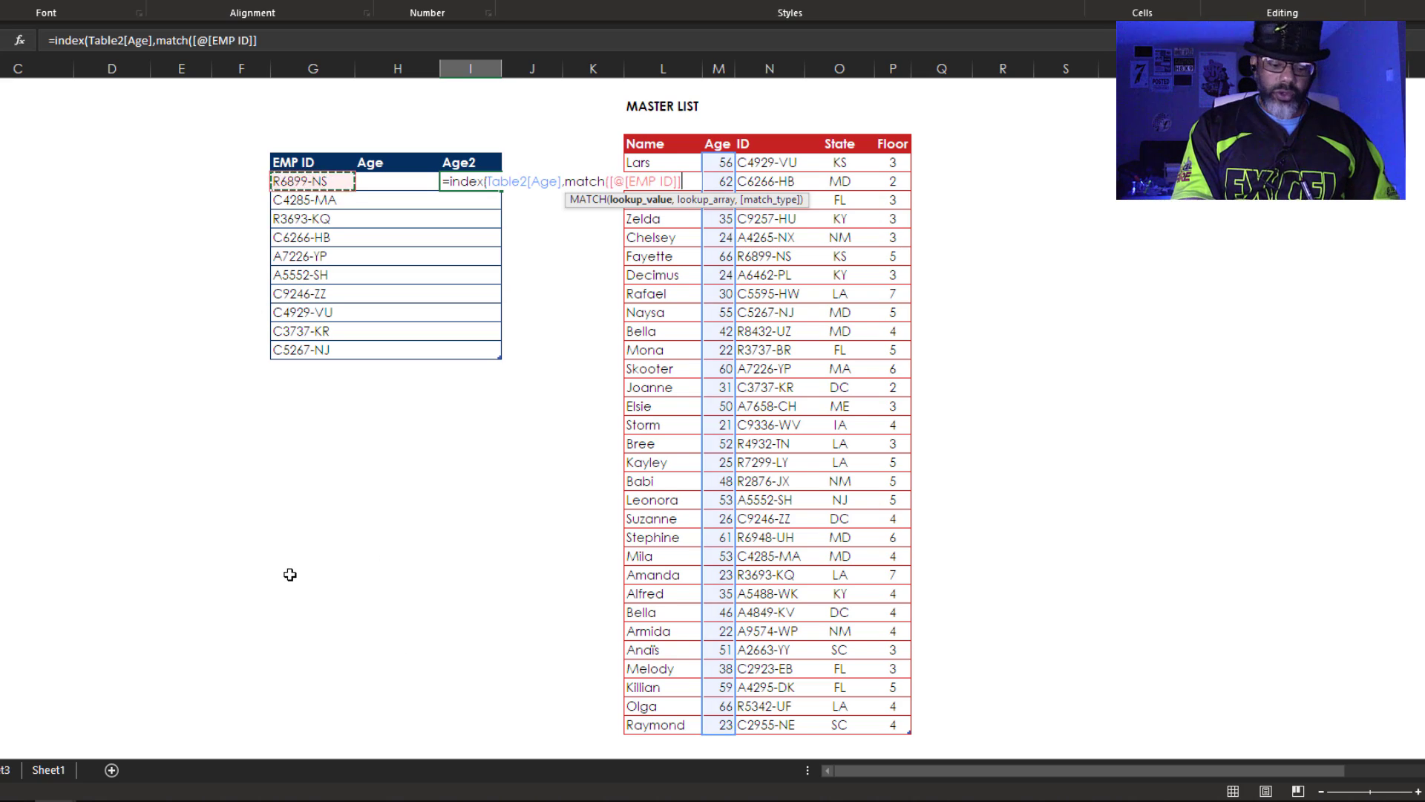
type(",")
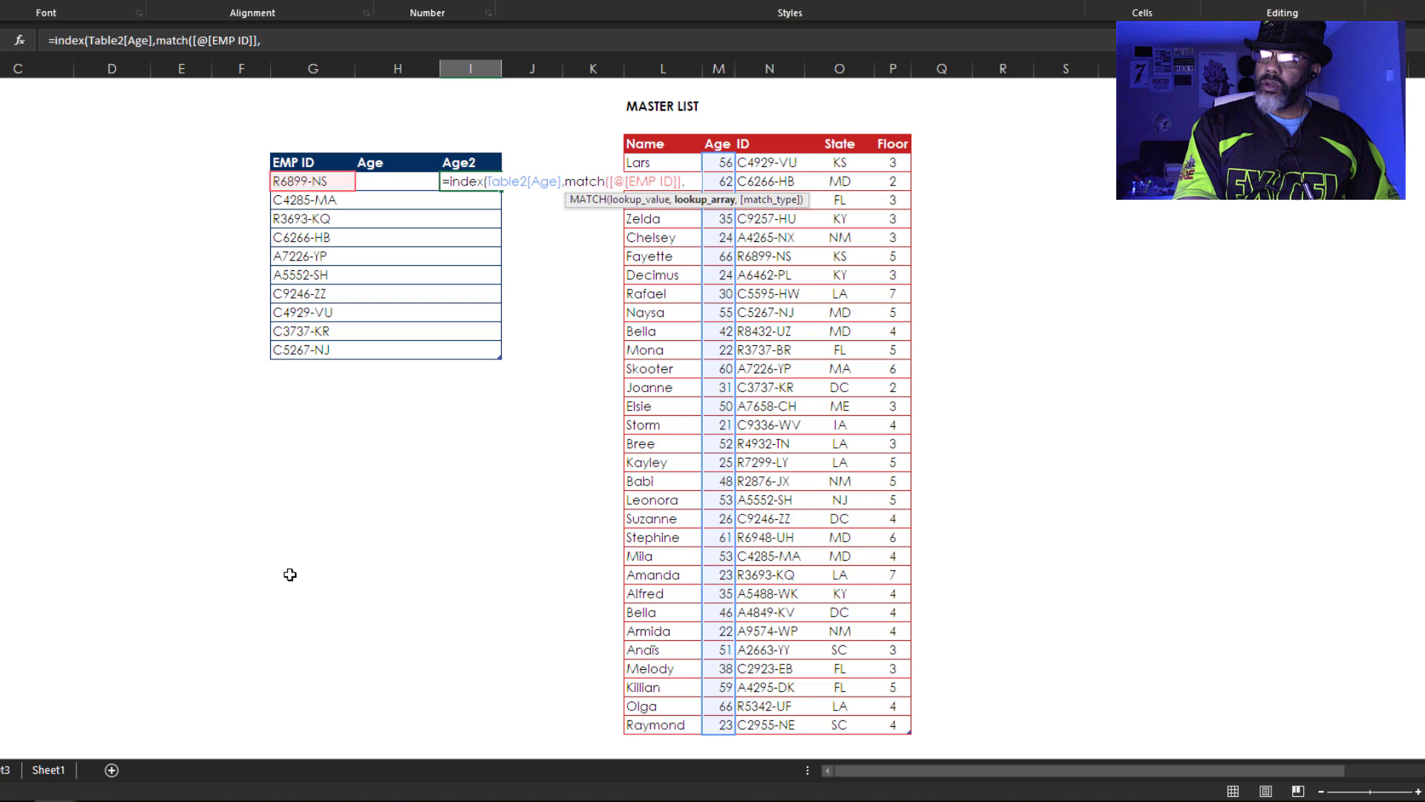
left_click(783, 165)
left_click_drag(783, 165, 752, 725)
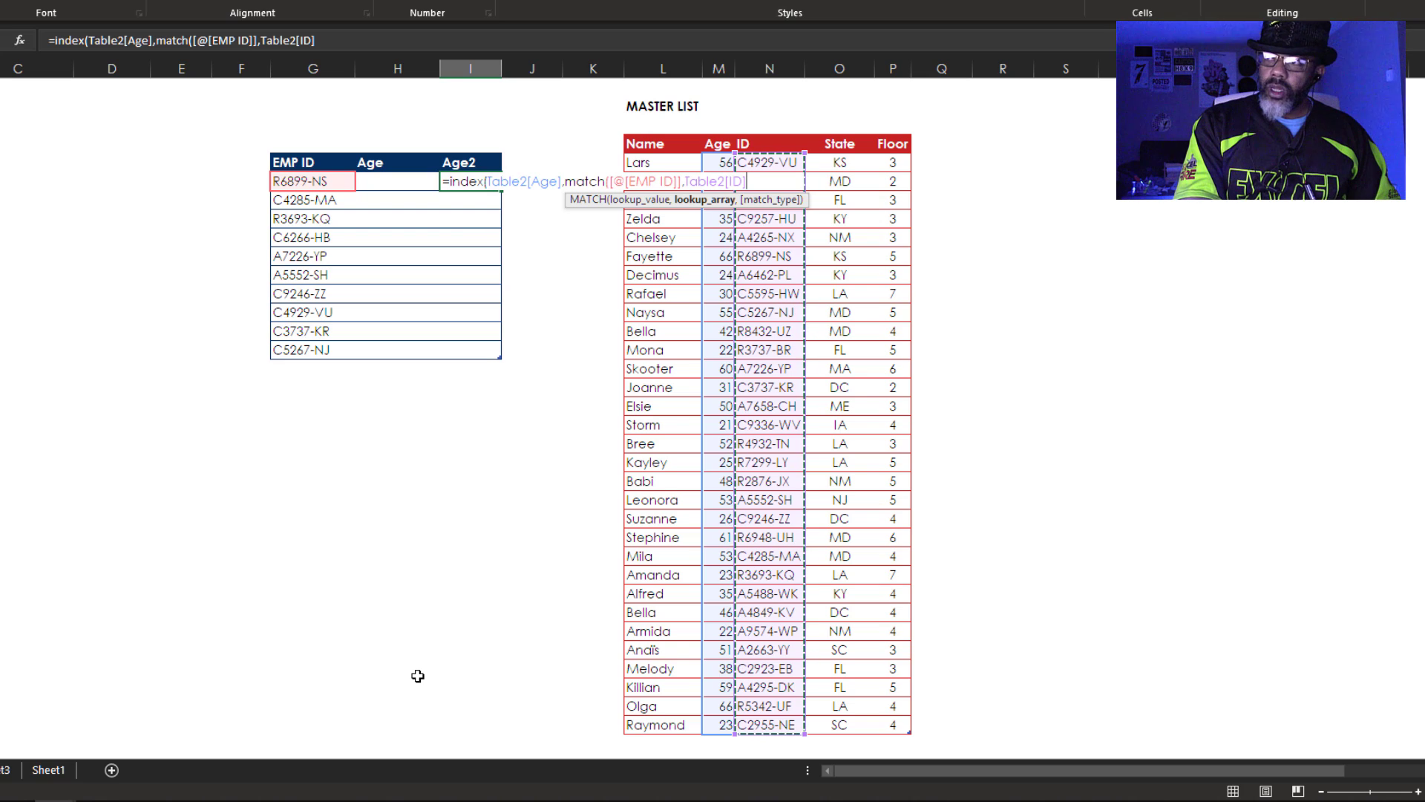
type(",0))")
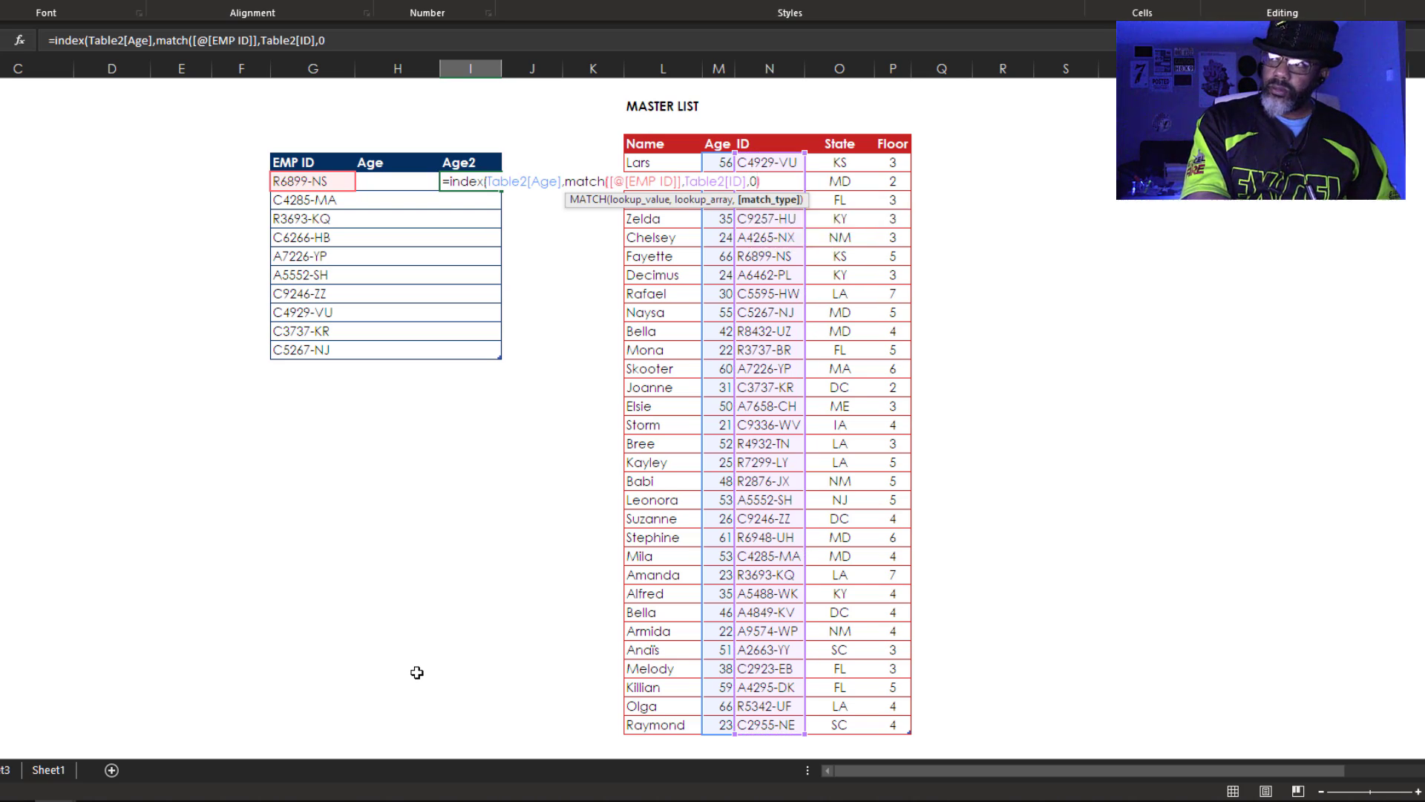
key("Return")
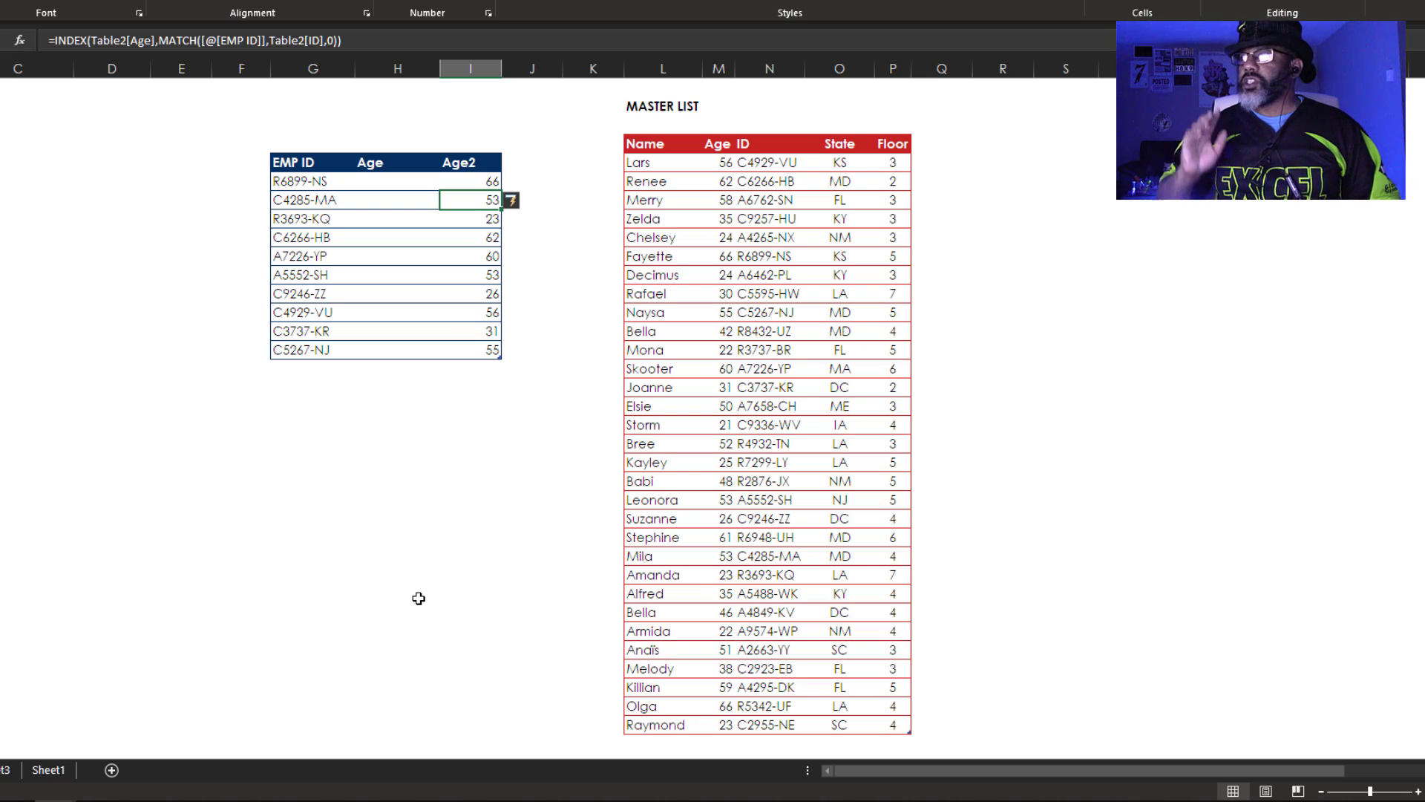
left_click(928, 141)
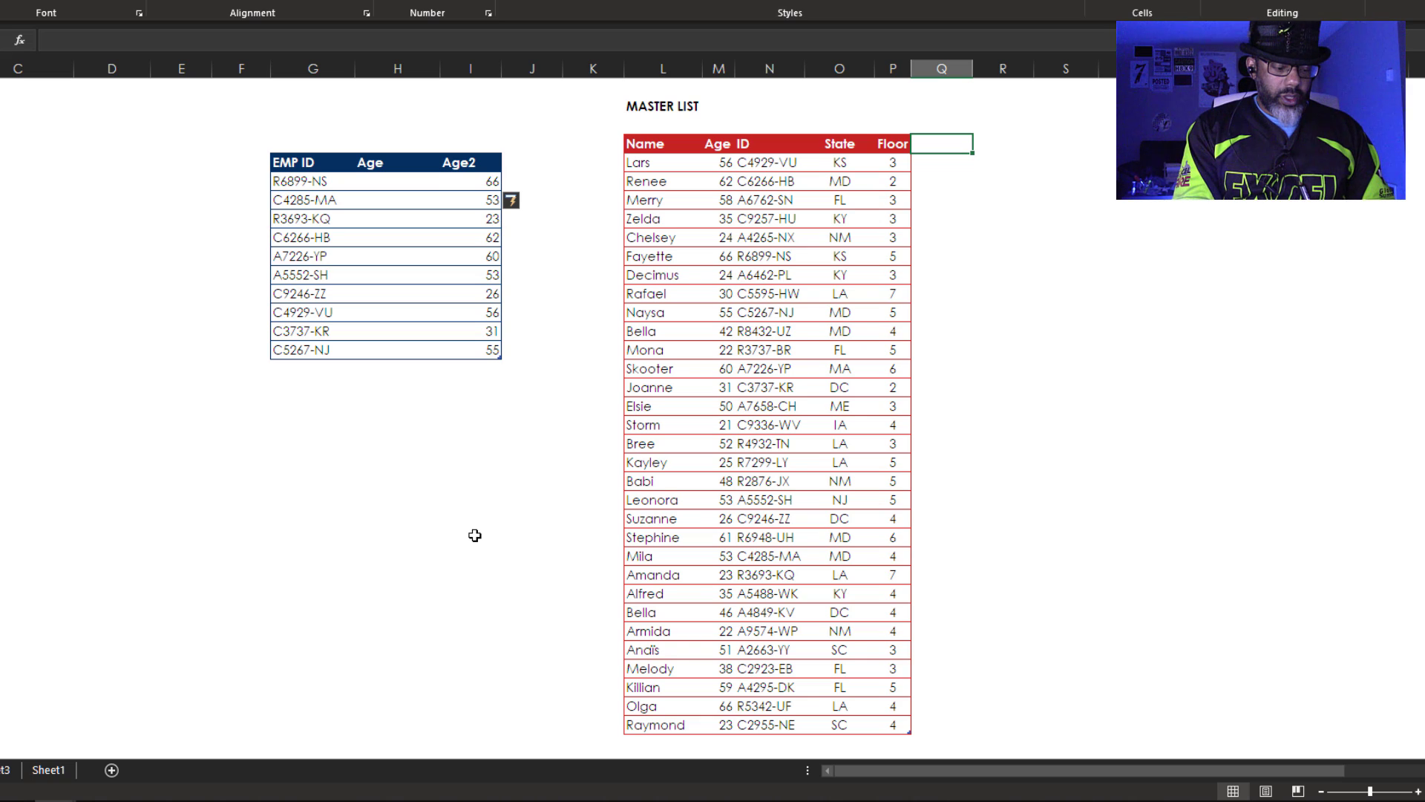
type("A2")
key("Return")
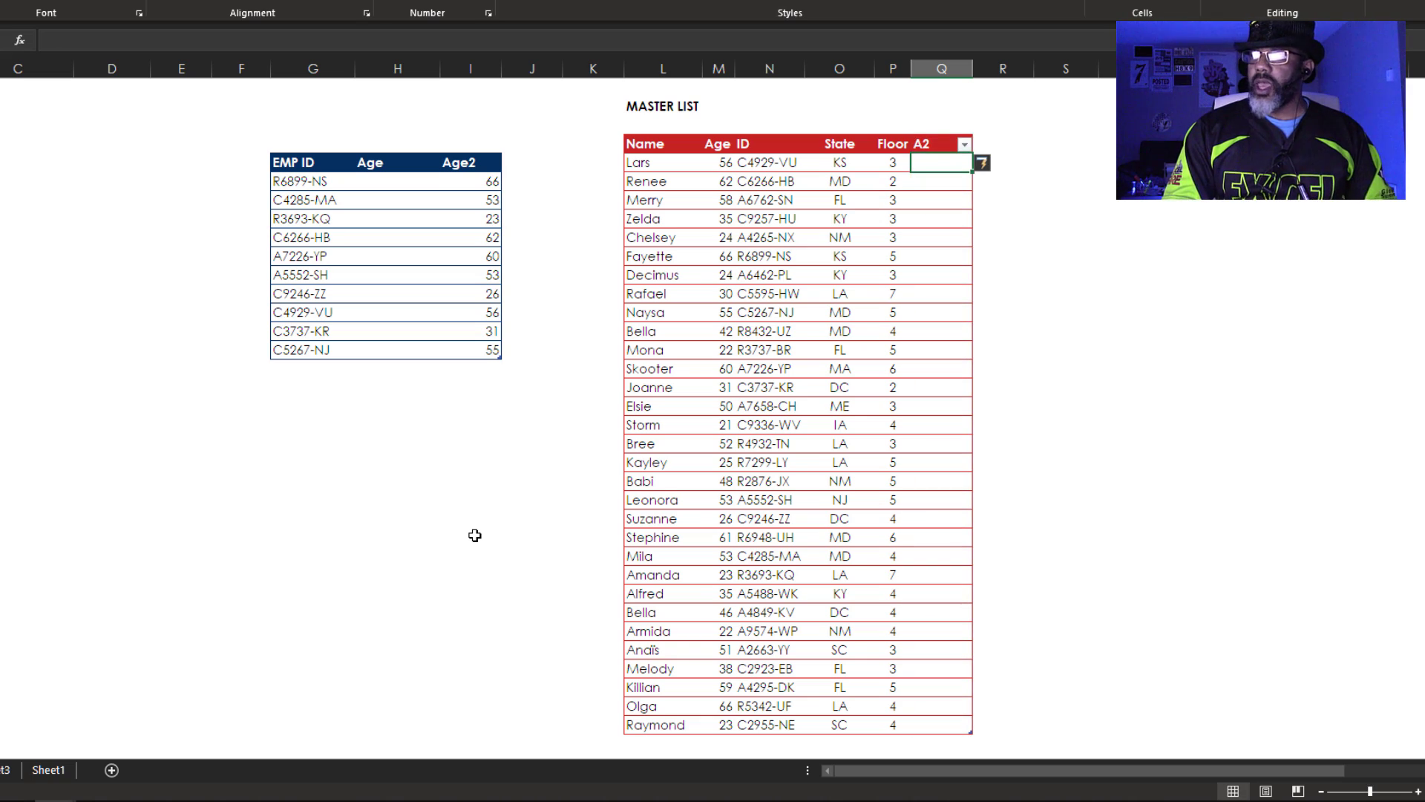
type("=")
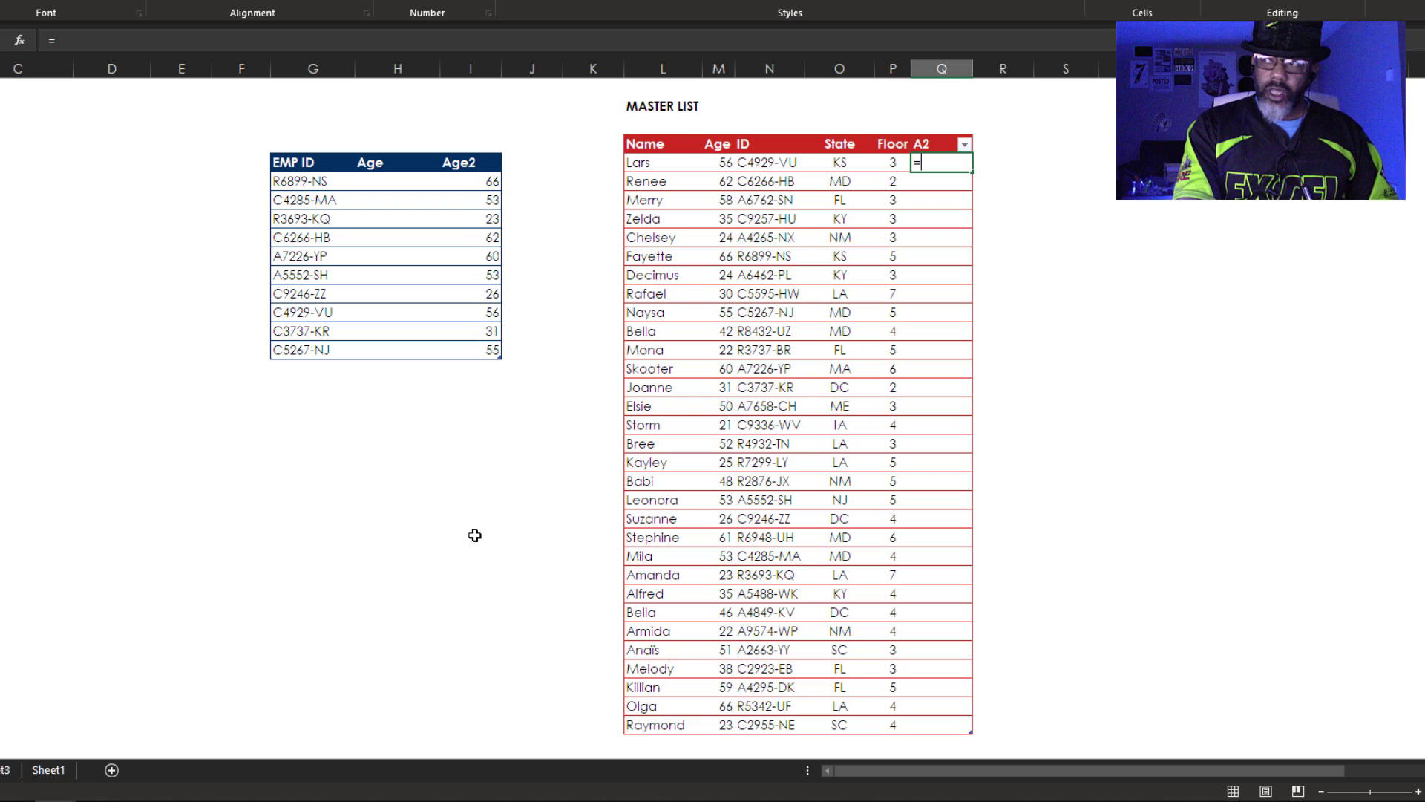
left_click(713, 162)
key("Return")
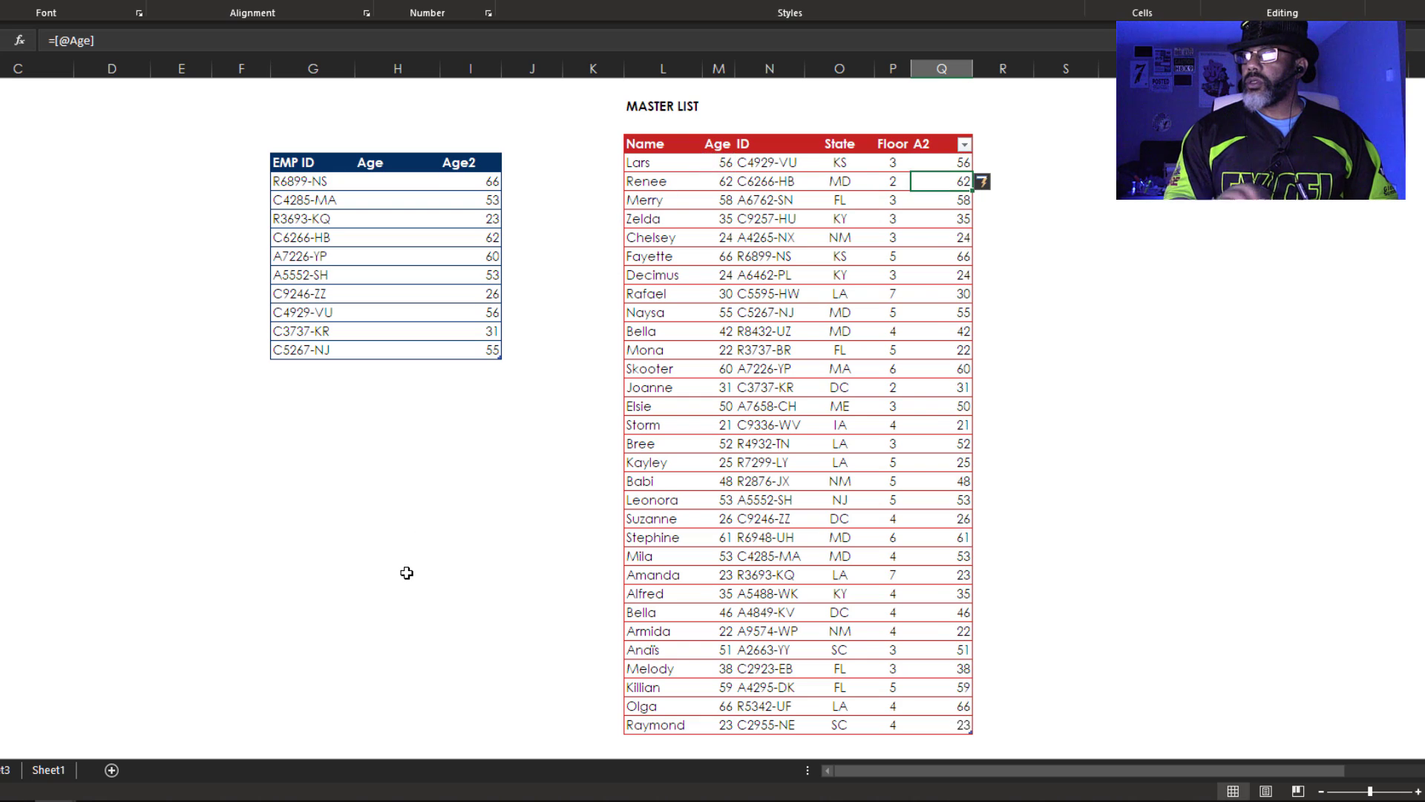
Fill the Age column with =VLOOKUP([@[EMP ID]],Table2[[ID]:[A2]],4,FALSE).
left_click(371, 162)
left_click(371, 181)
type("=vl")
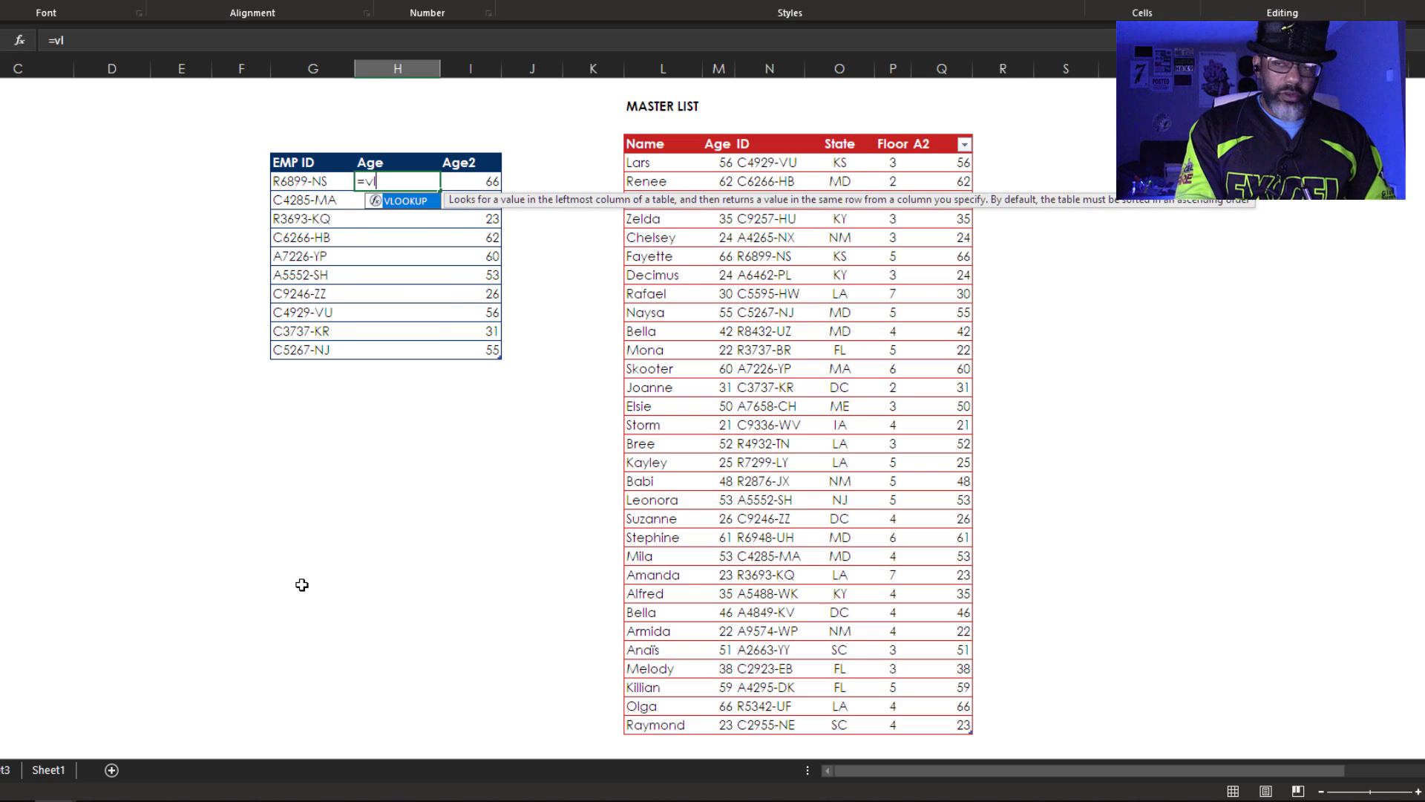
double_click(401, 202)
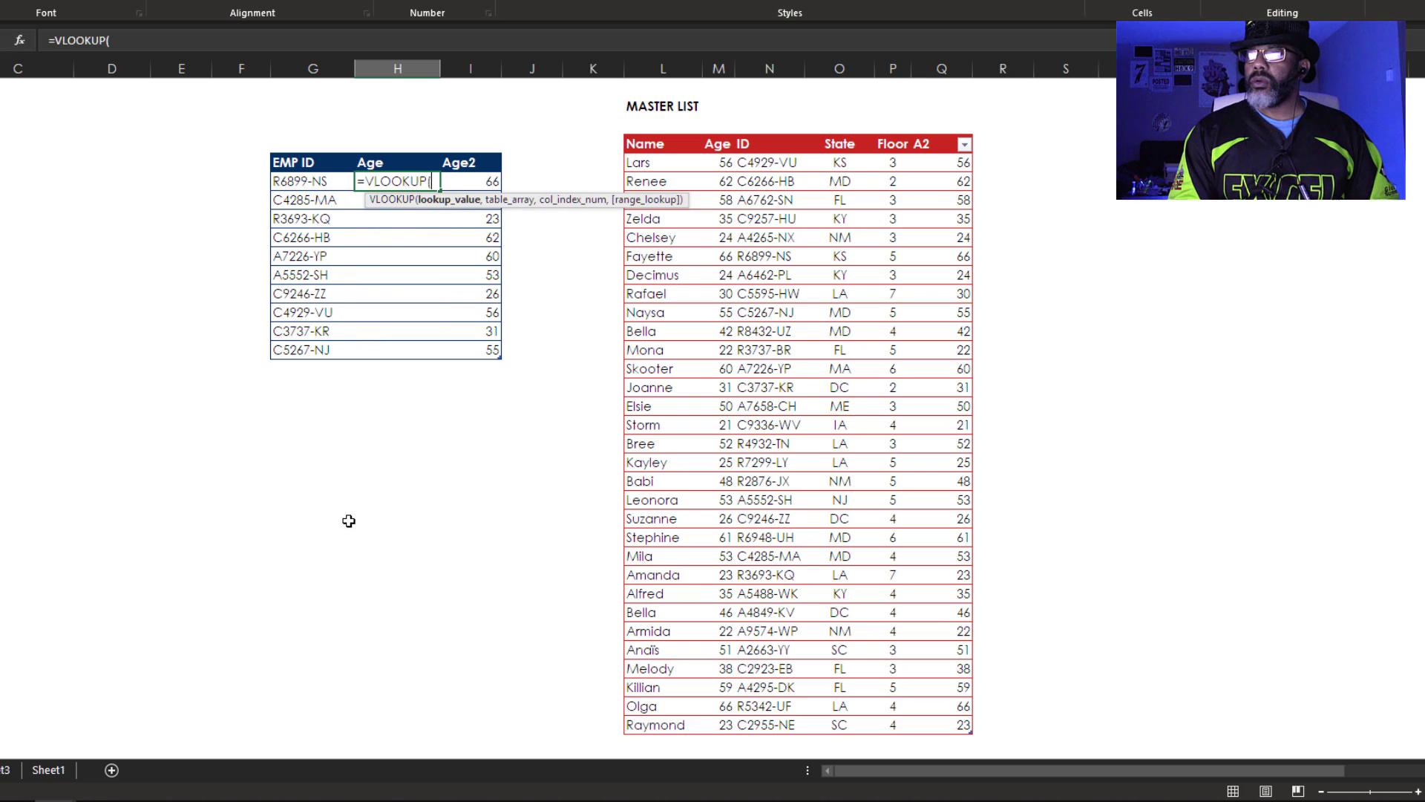
left_click(308, 181)
type(",")
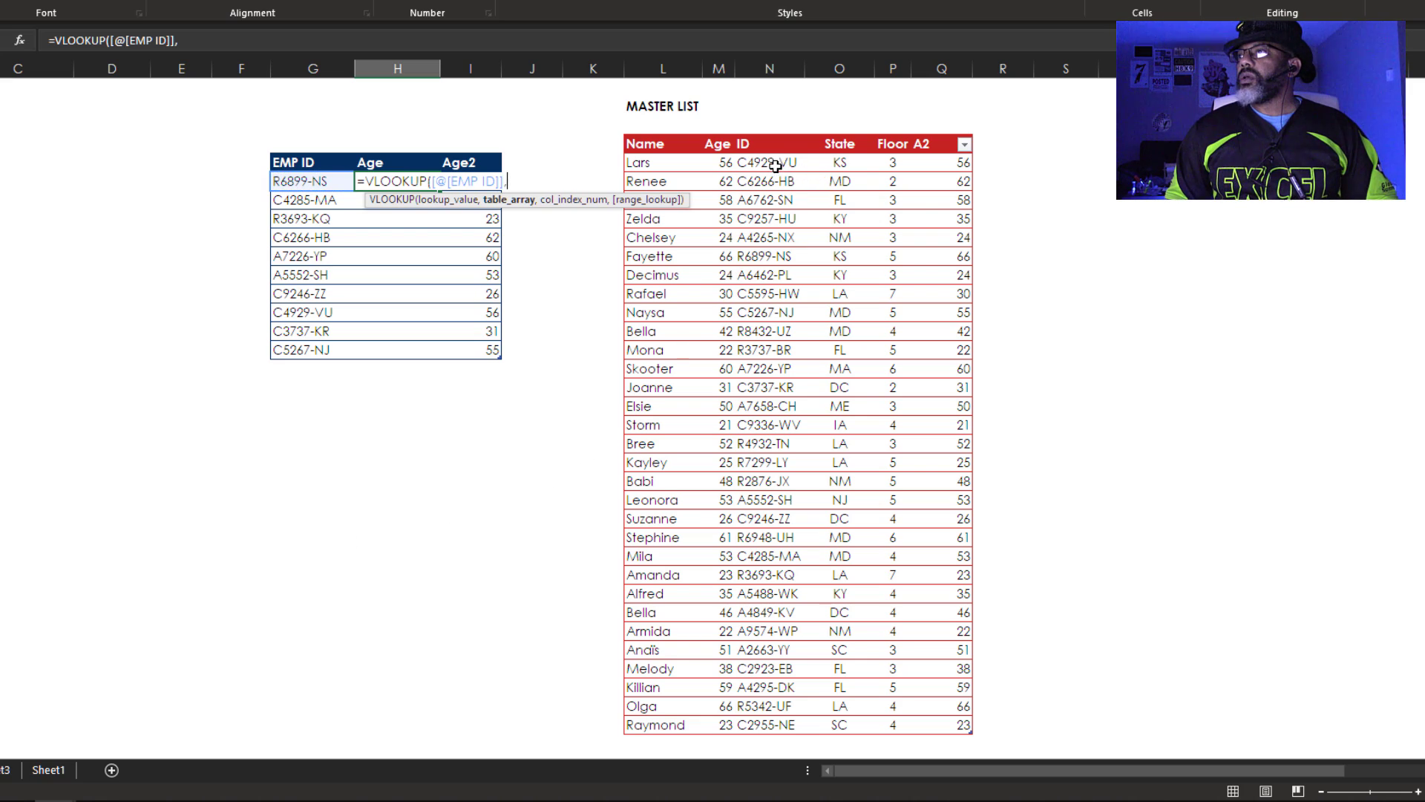
left_click_drag(746, 161, 946, 732)
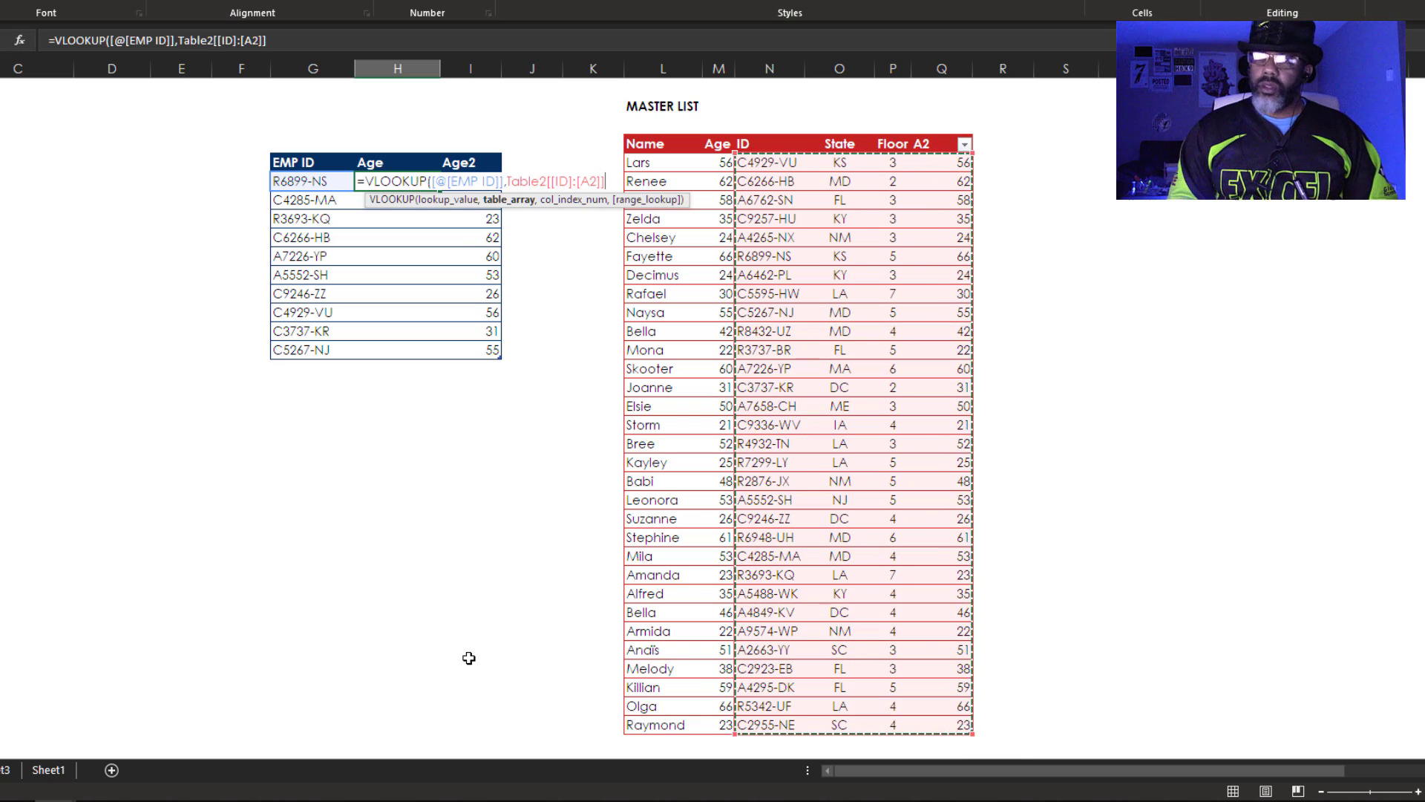
type(",")
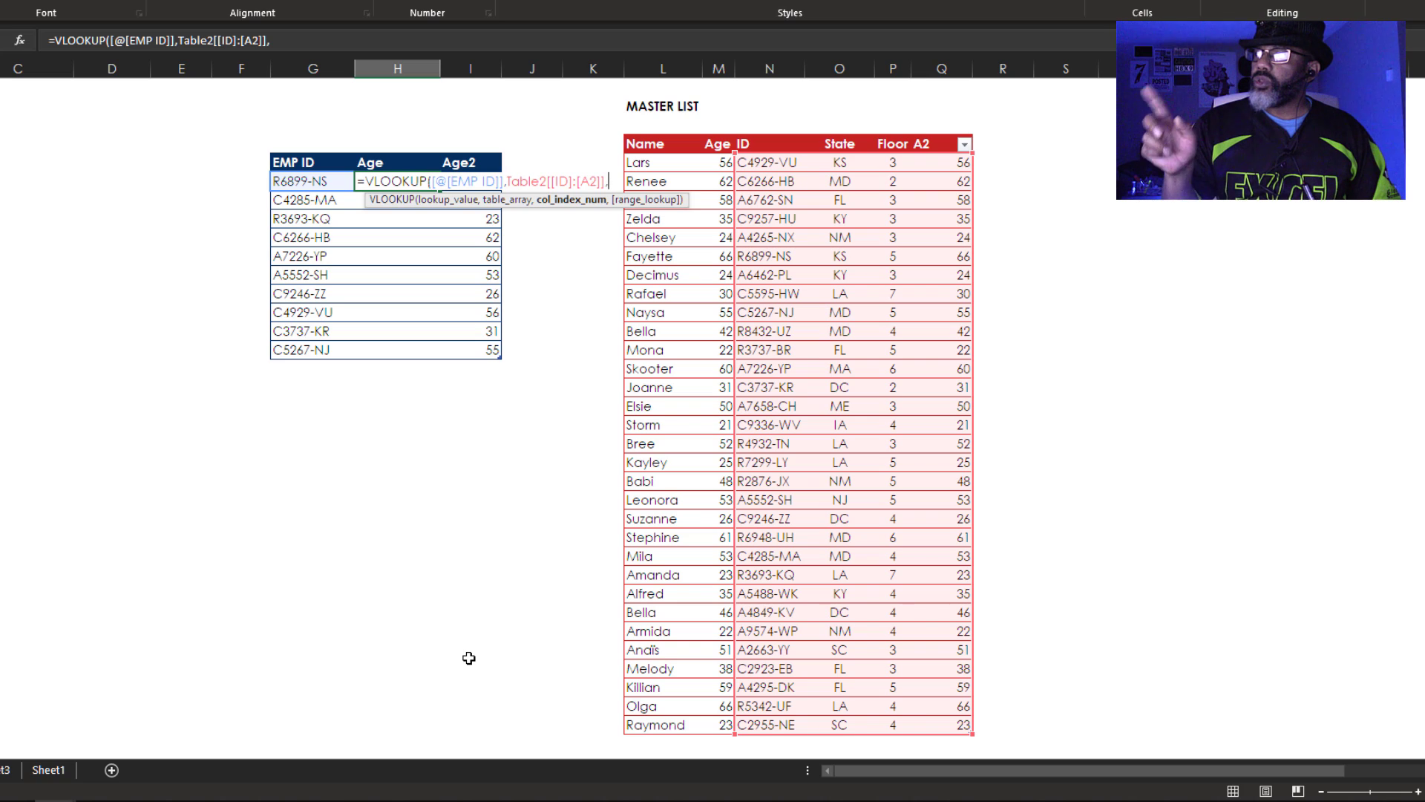
type("4,false)")
key("Return")
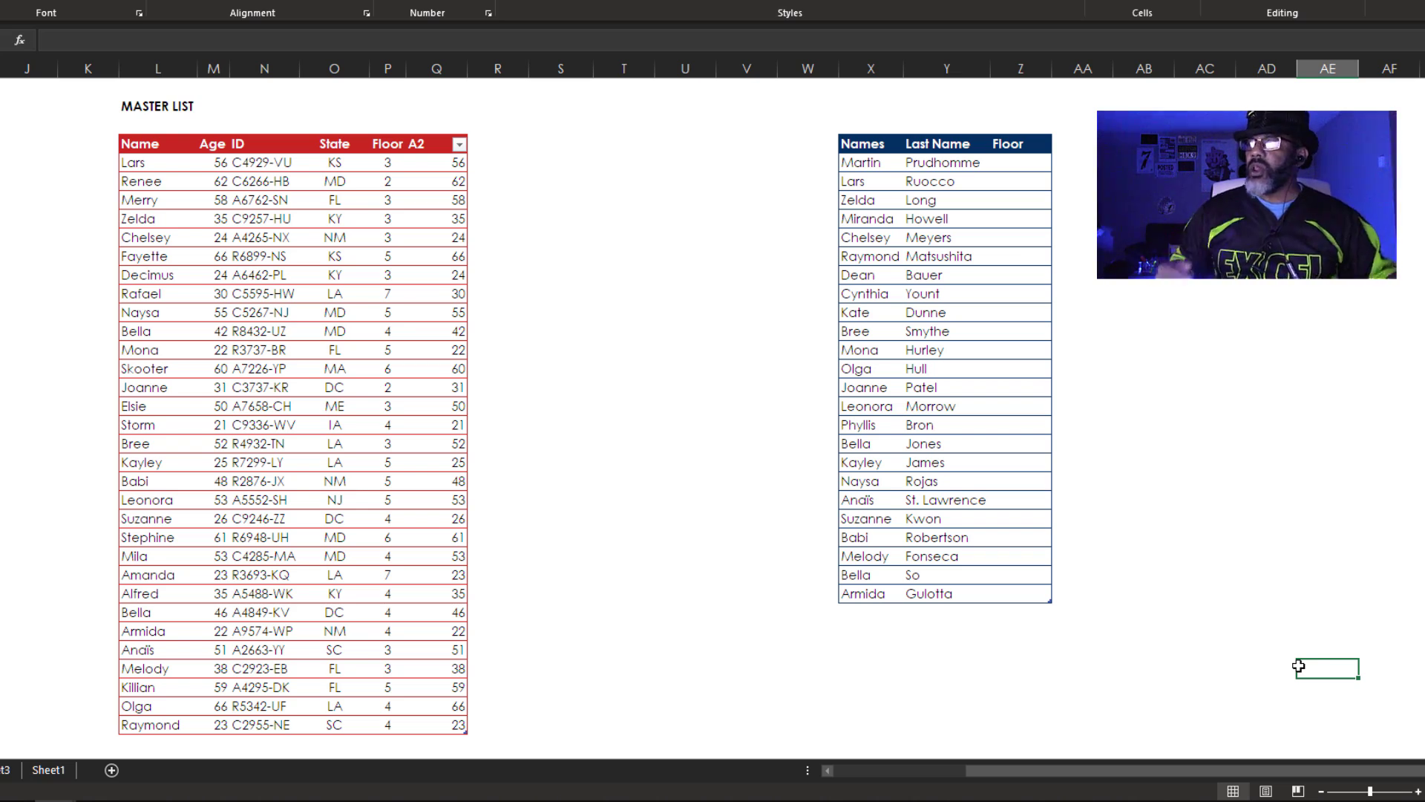
left_click(1020, 162)
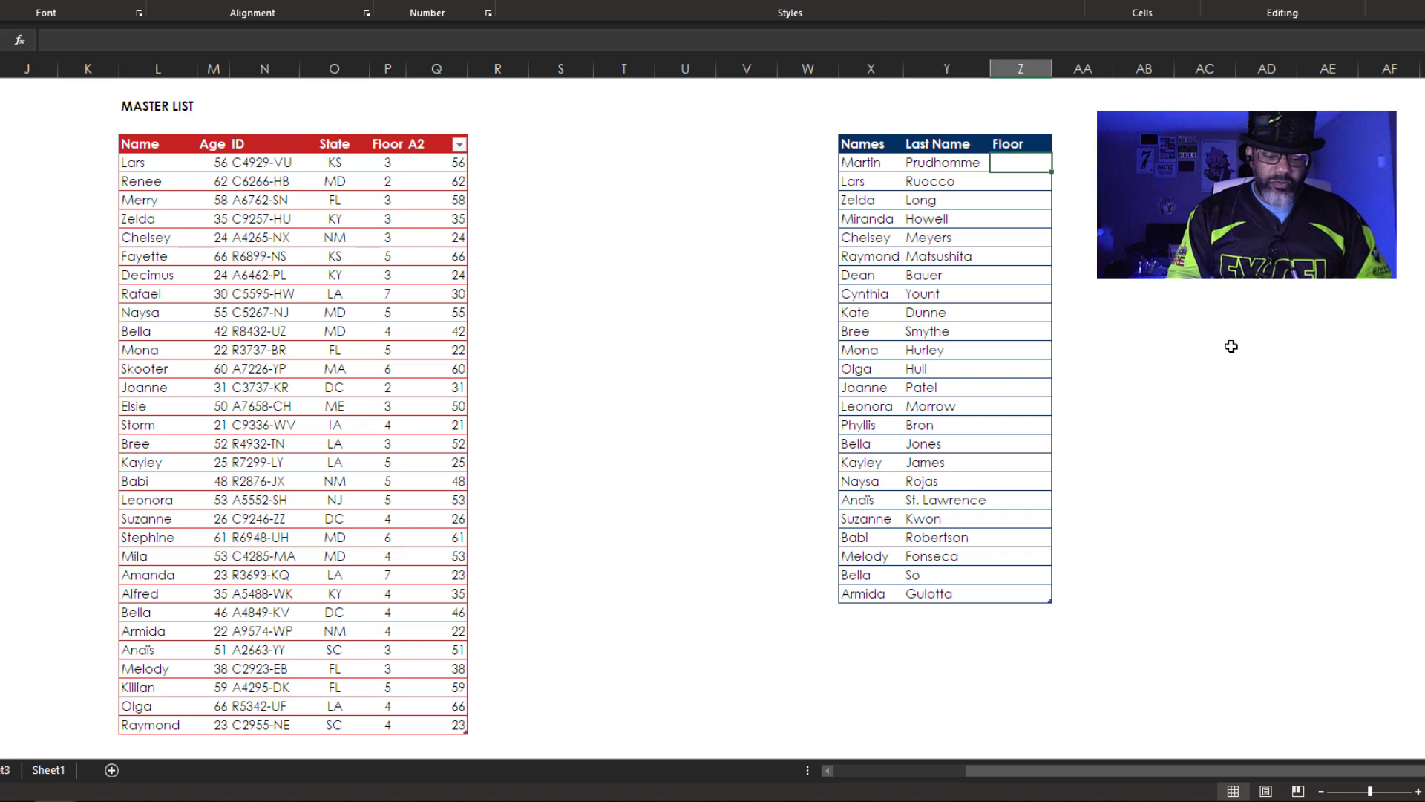
type("=vlook")
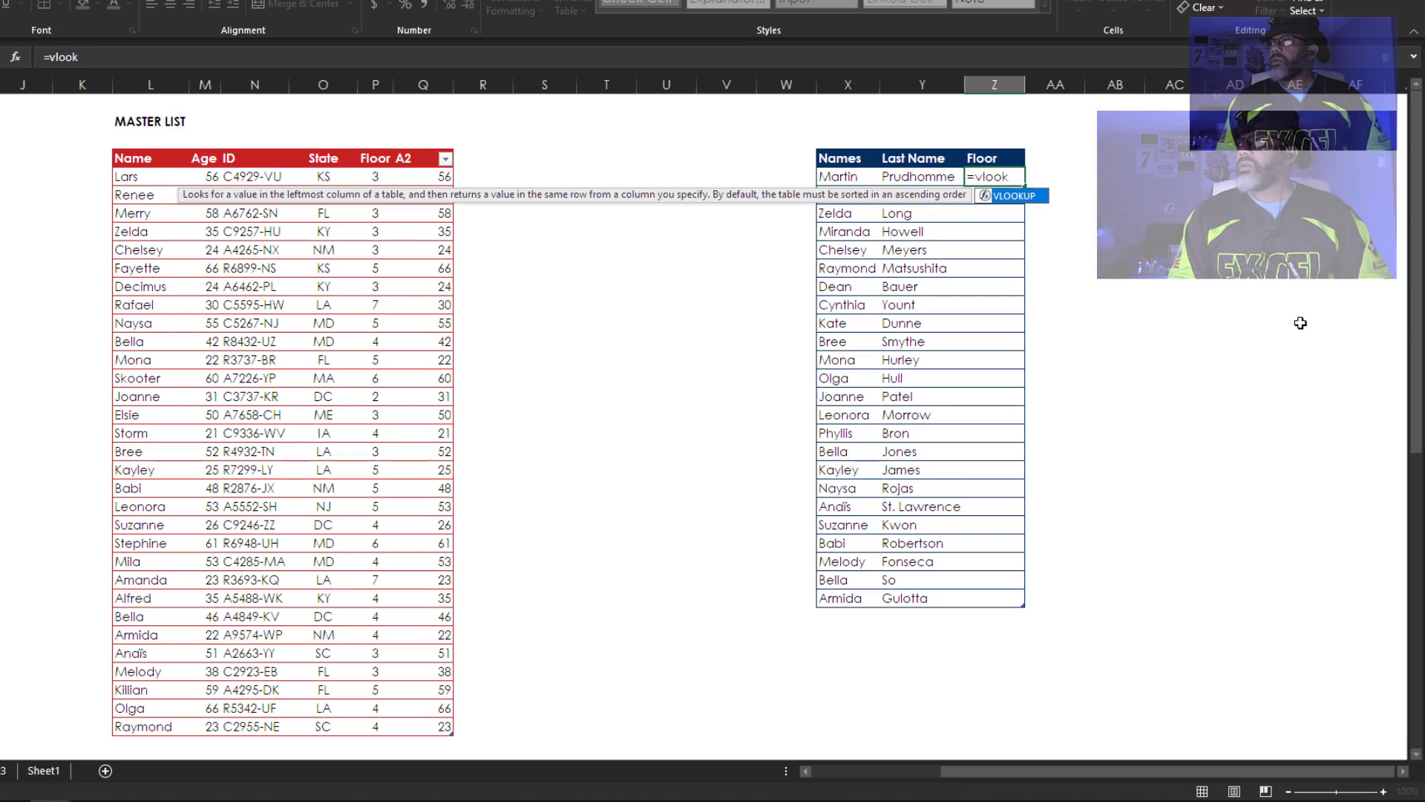
key("Tab")
key("Left")
key("Left")
type(",")
left_click_drag(118, 176, 449, 731)
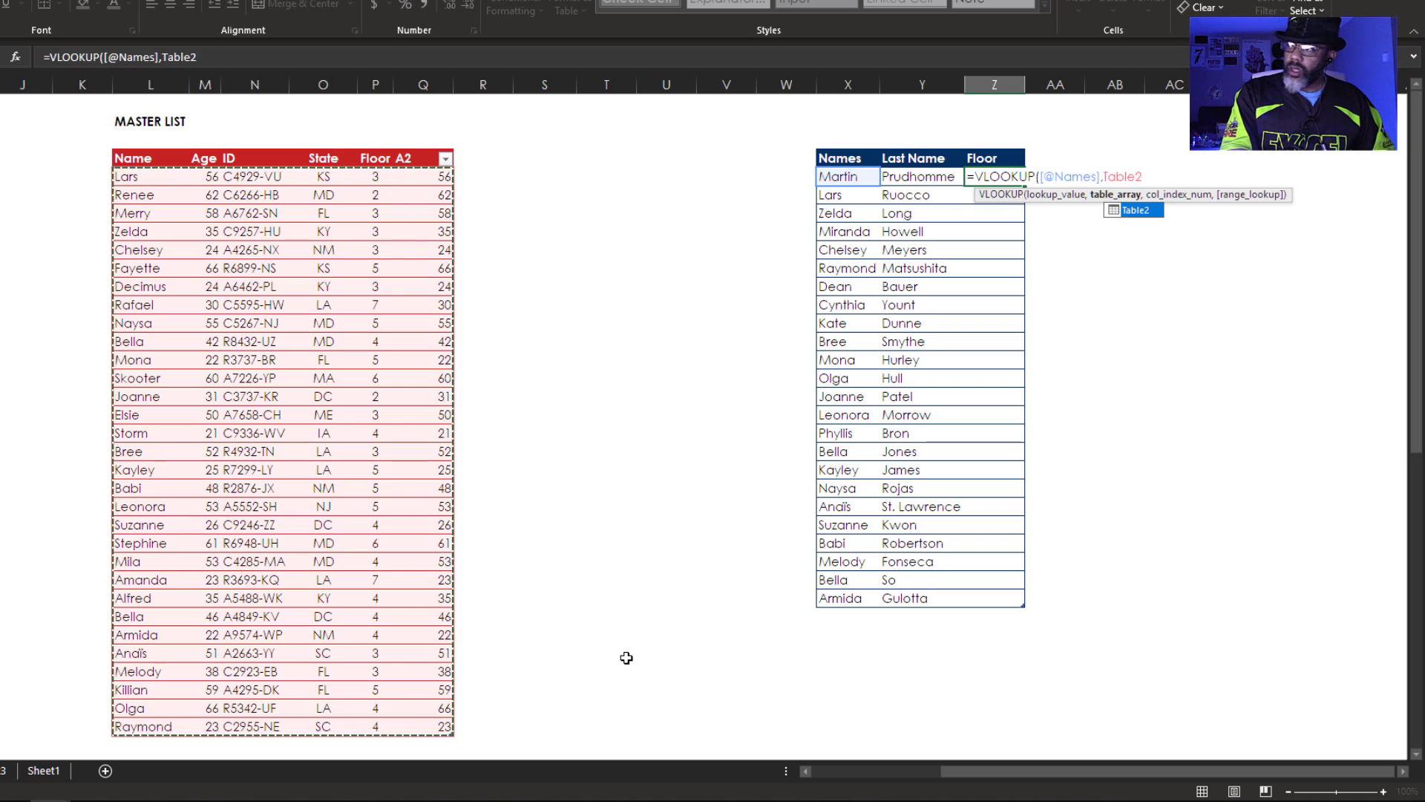
type(",5,false")
key("Return")
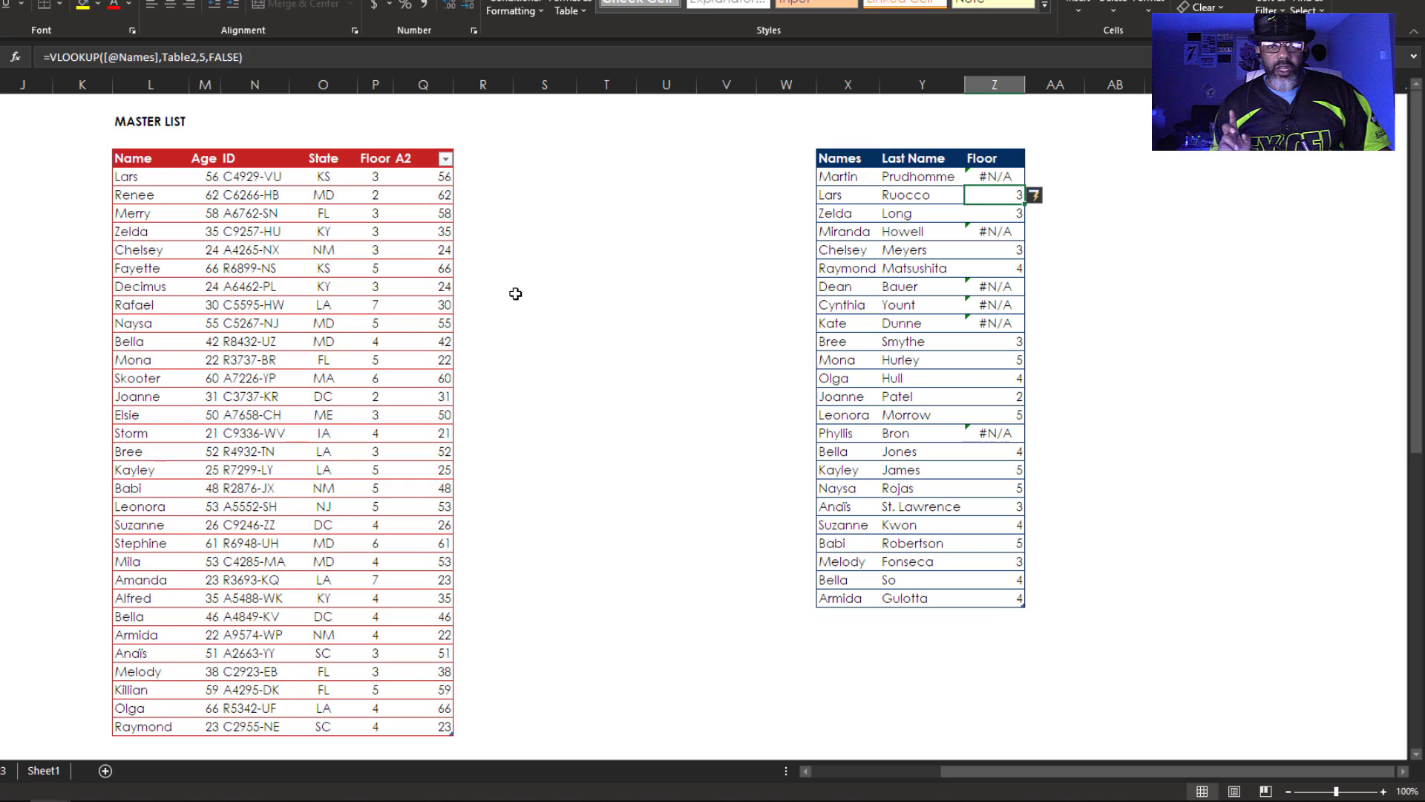
Copy the Floor results and paste them back as plain values.
left_click_drag(982, 176, 1008, 605)
right_click(992, 368)
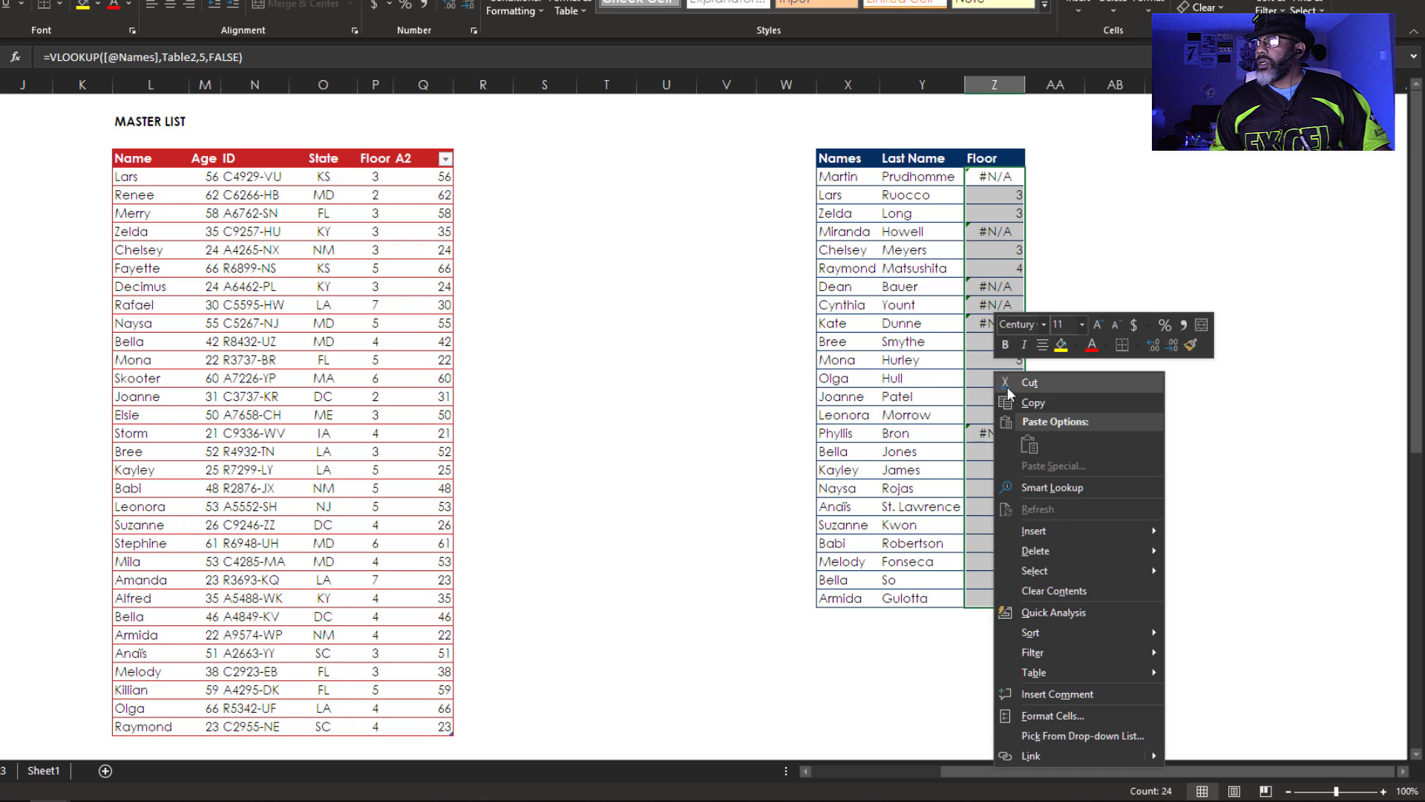
left_click(1004, 401)
right_click(988, 270)
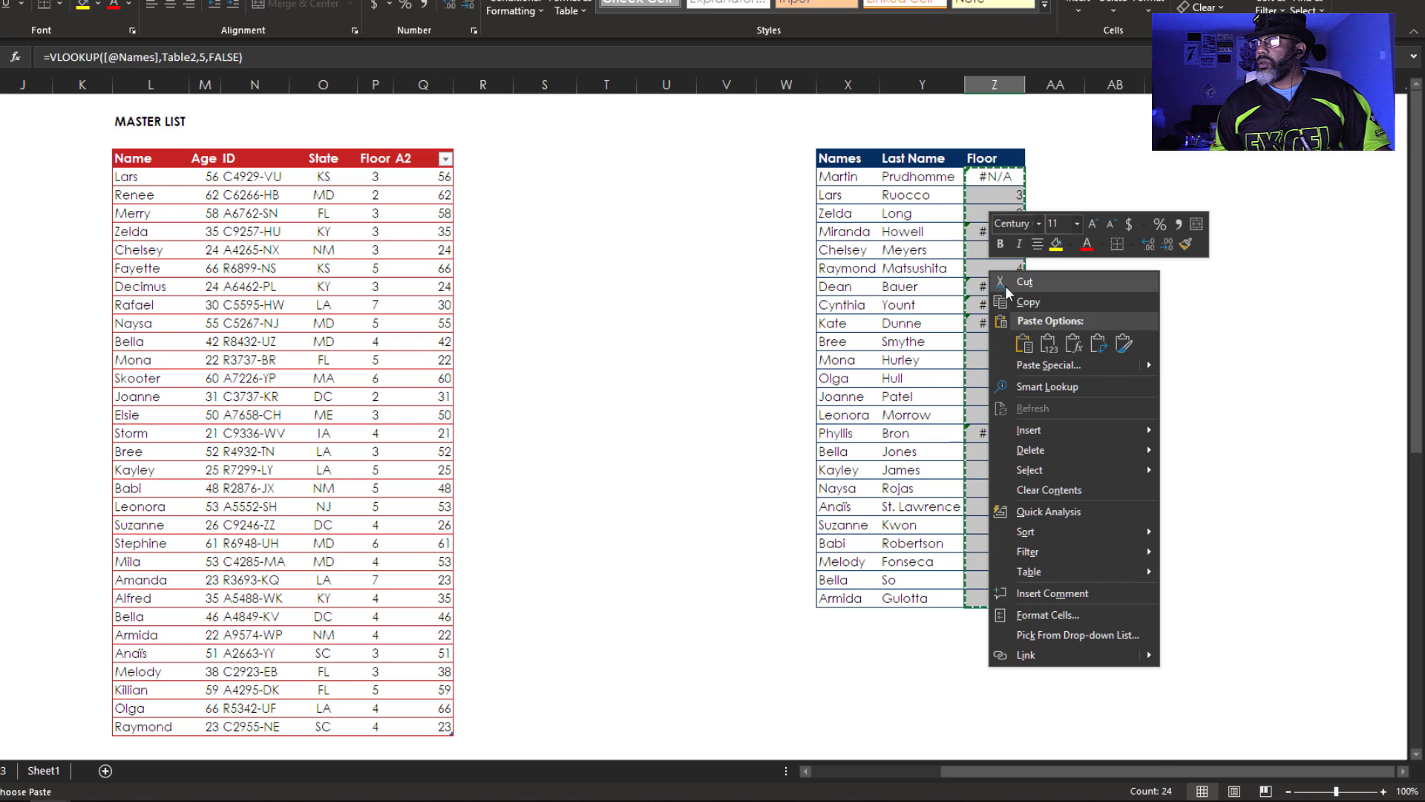
left_click(1038, 337)
left_click(974, 331)
key("Escape")
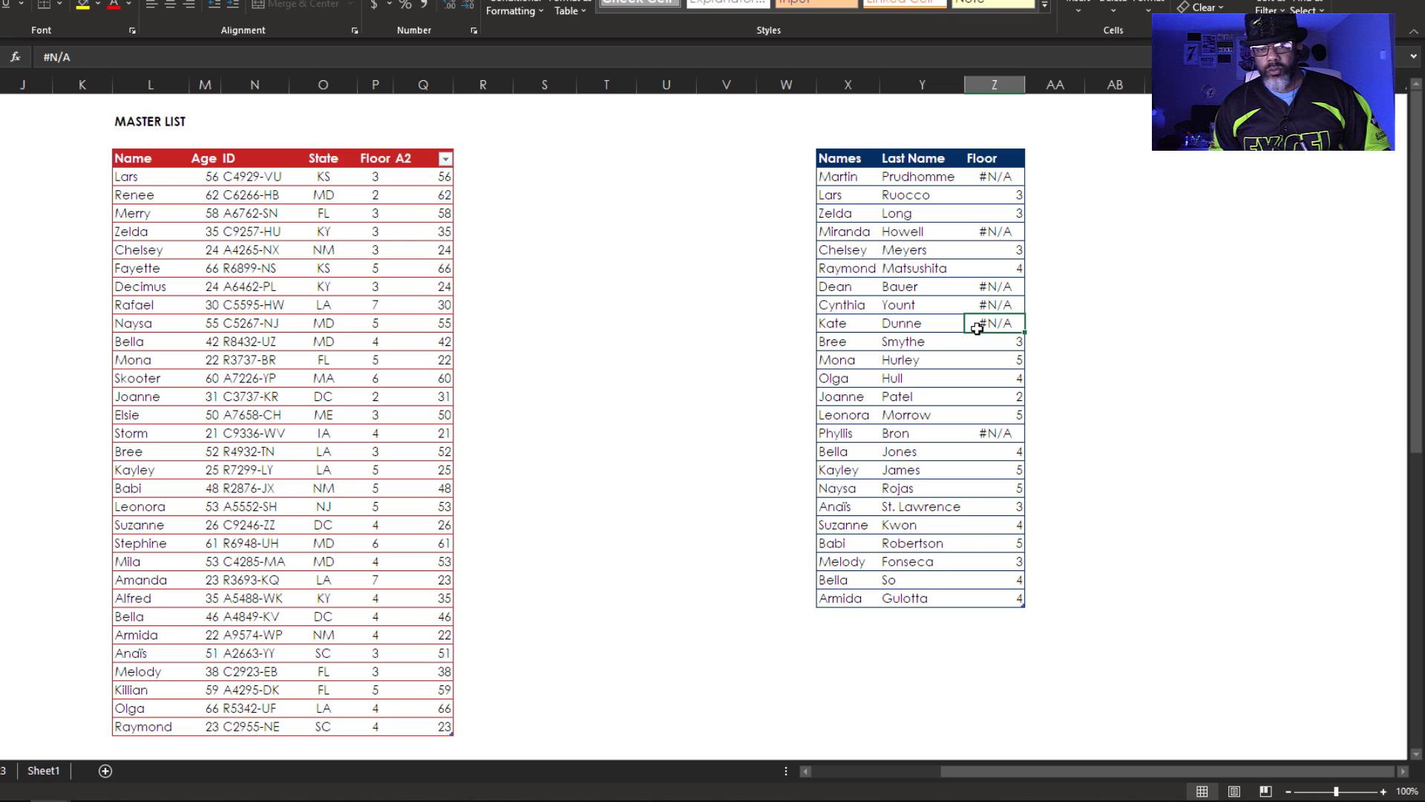
left_click(749, 431)
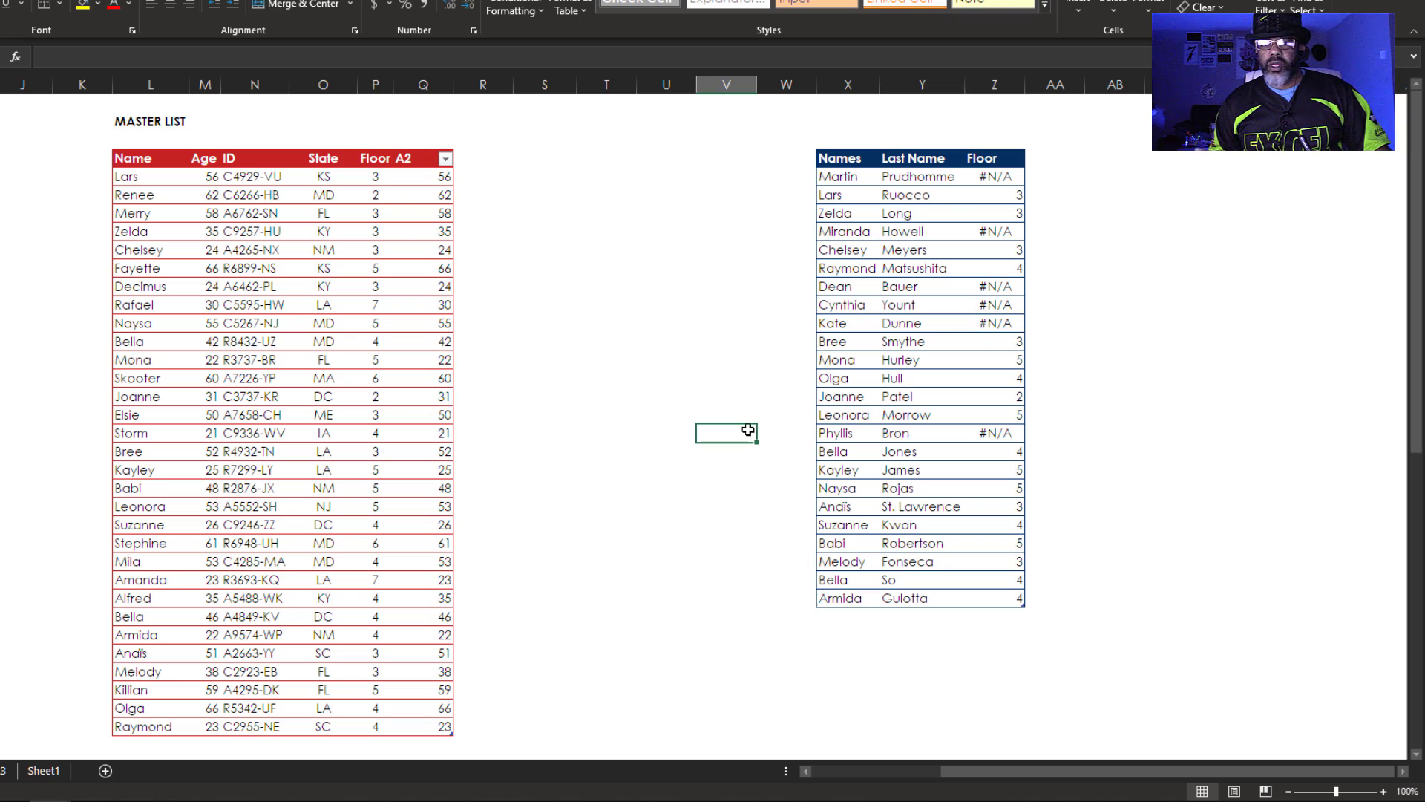